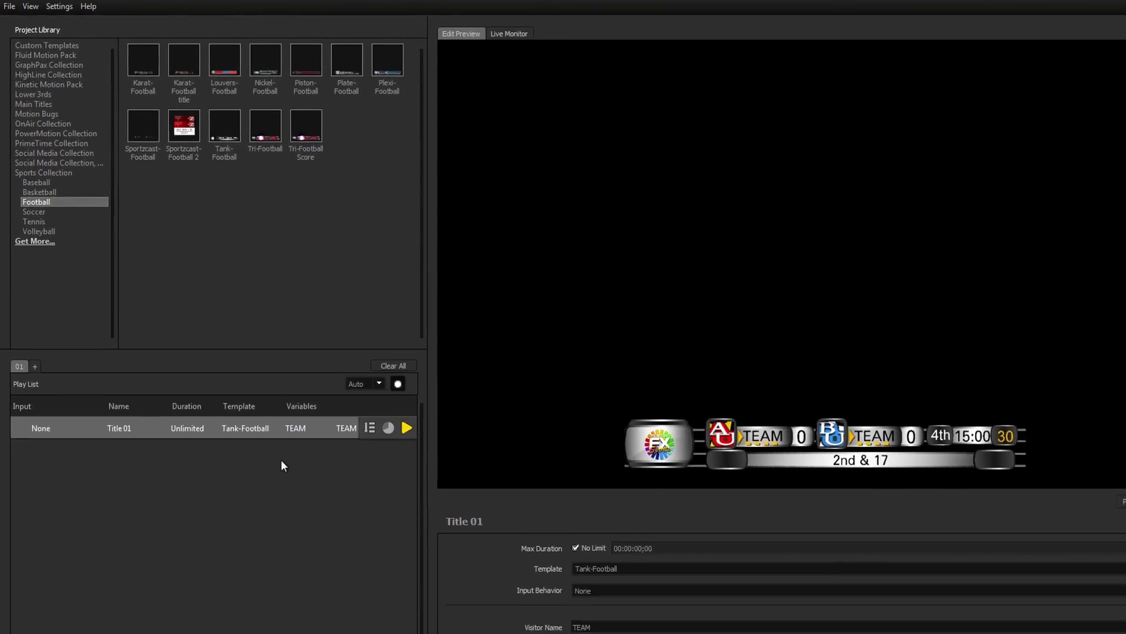
Open Title 01's Tank-Football scoreboard in the title designer.
{"action": "left_click", "coordinate": [1124, 523]}
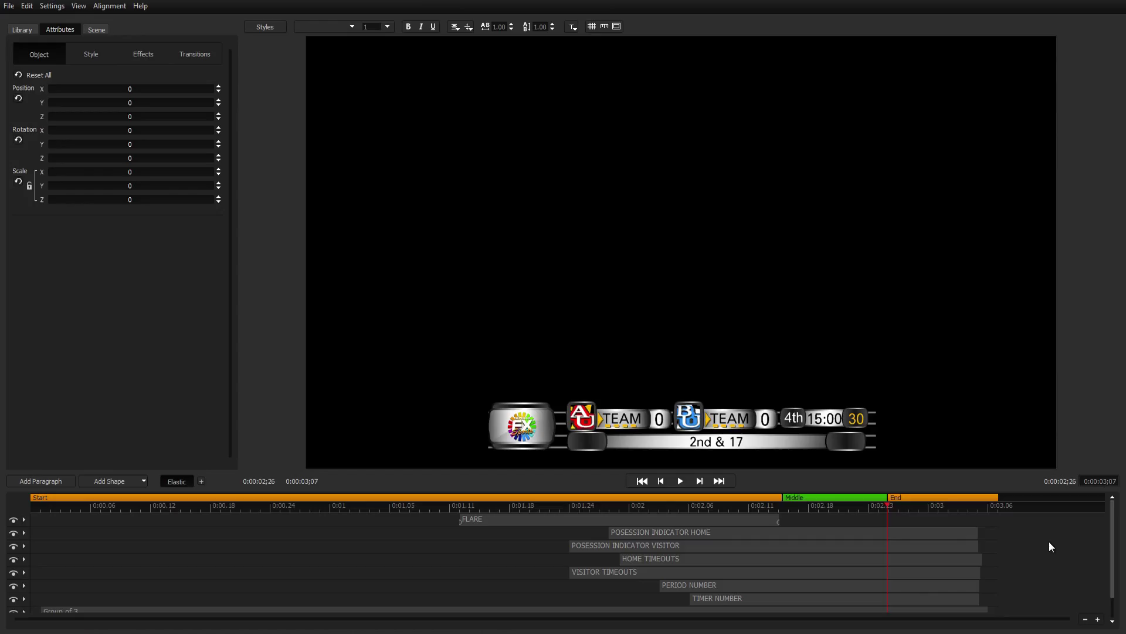
Create a new title, discarding the football title's changes and deleting the Enter Text placeholder.
{"action": "left_click", "coordinate": [9, 6]}
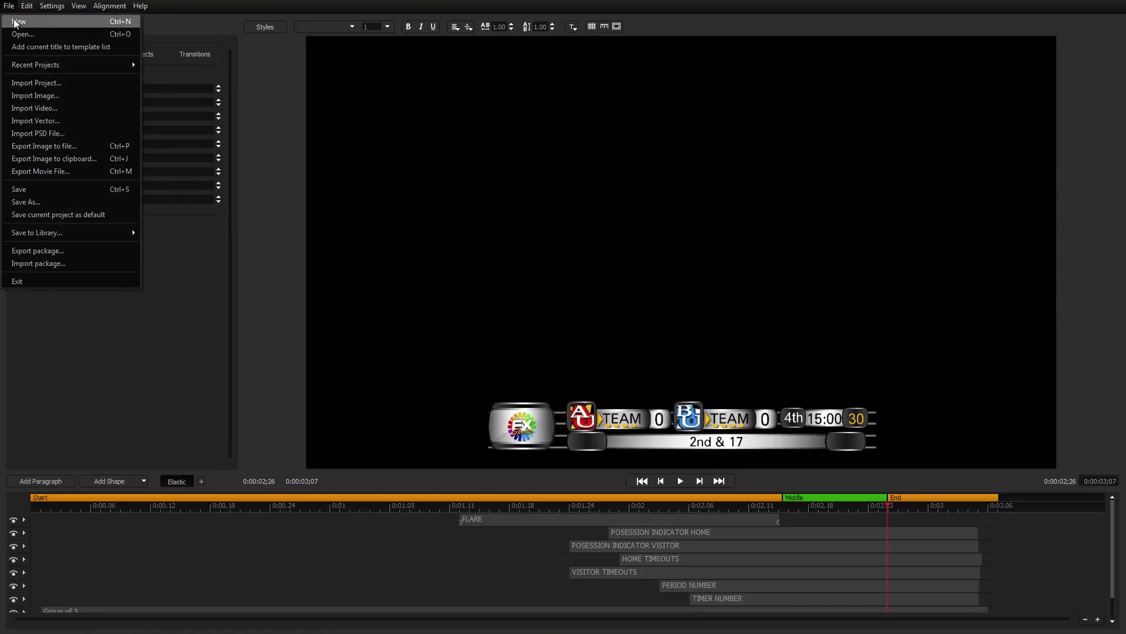
{"action": "left_click", "coordinate": [13, 19]}
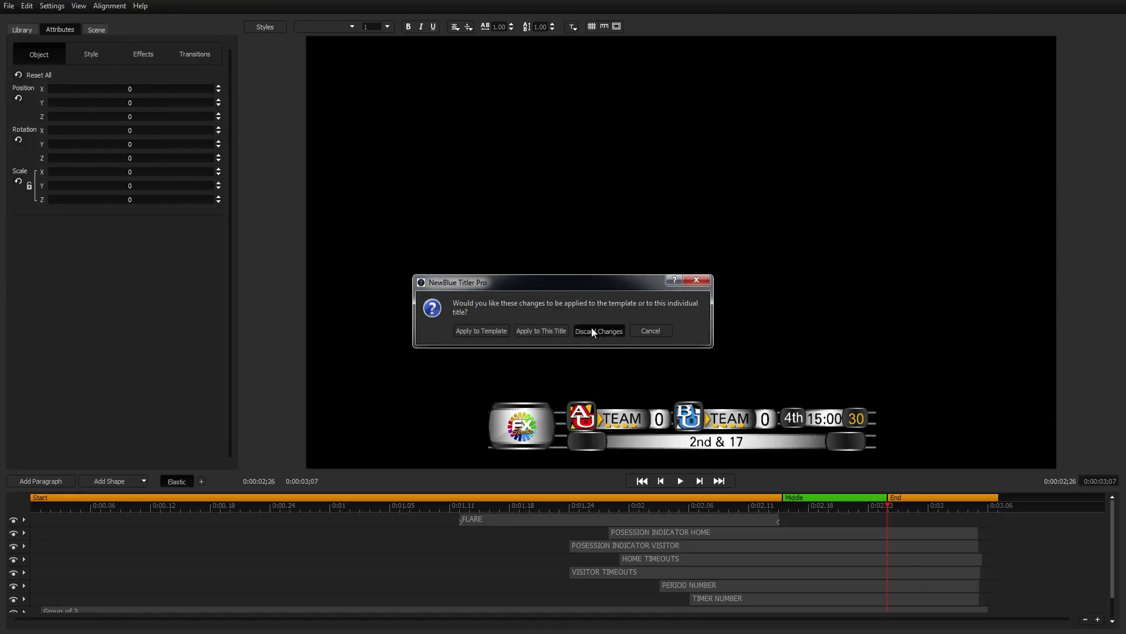
{"action": "left_click", "coordinate": [595, 329]}
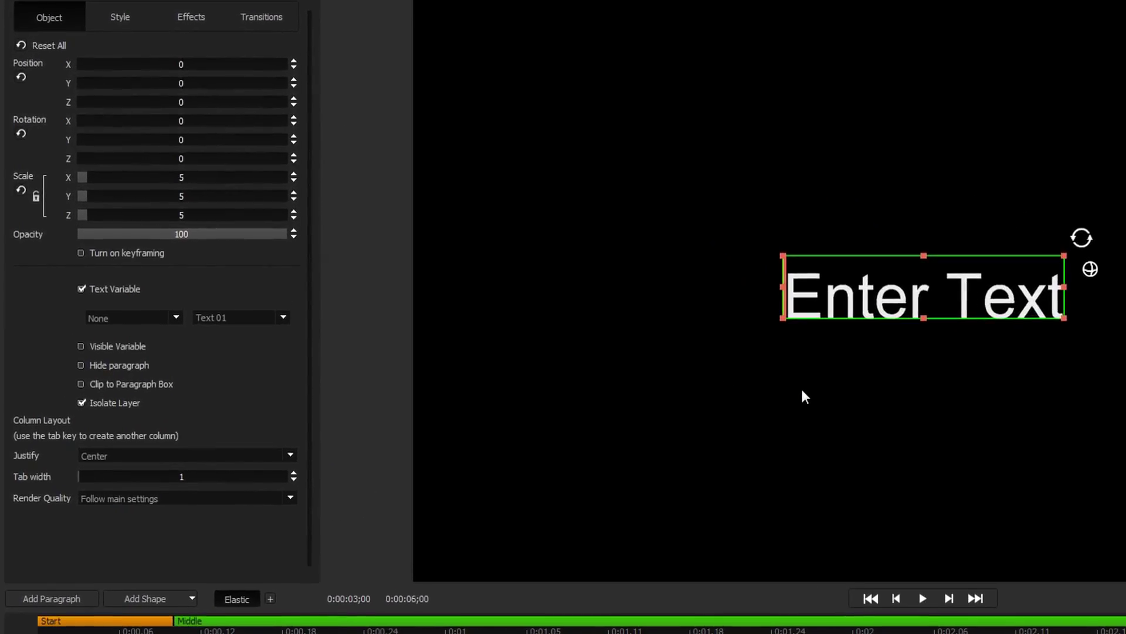
{"action": "key", "text": "Delete"}
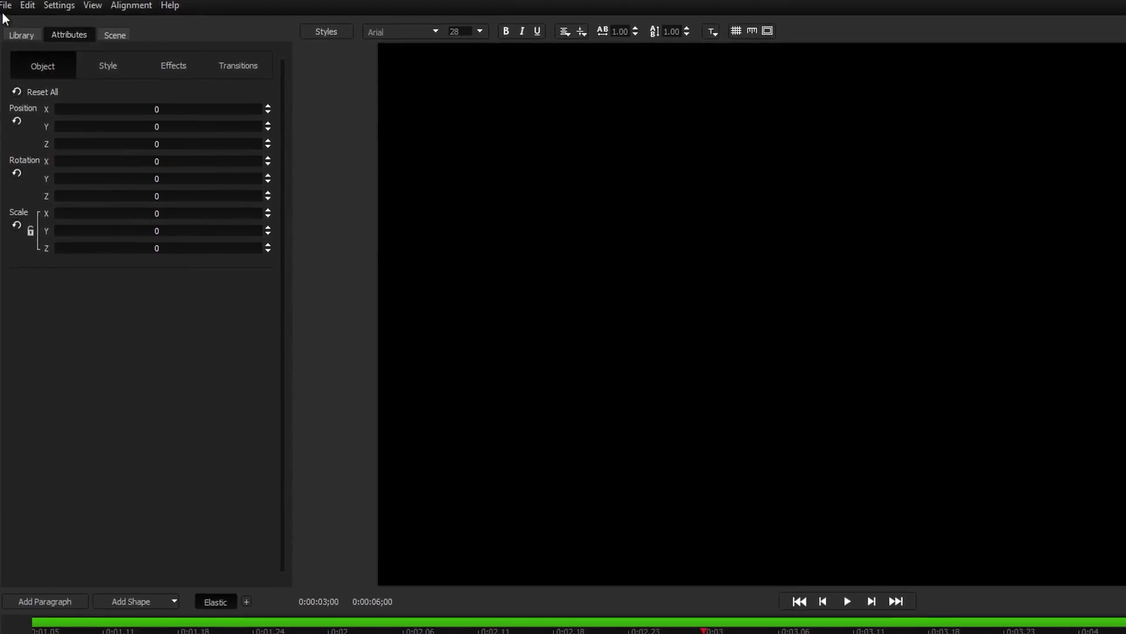
Import ScoreboardTemplateFinal.psd into the title as the scoreboard graphic layer.
{"action": "left_click", "coordinate": [6, 5]}
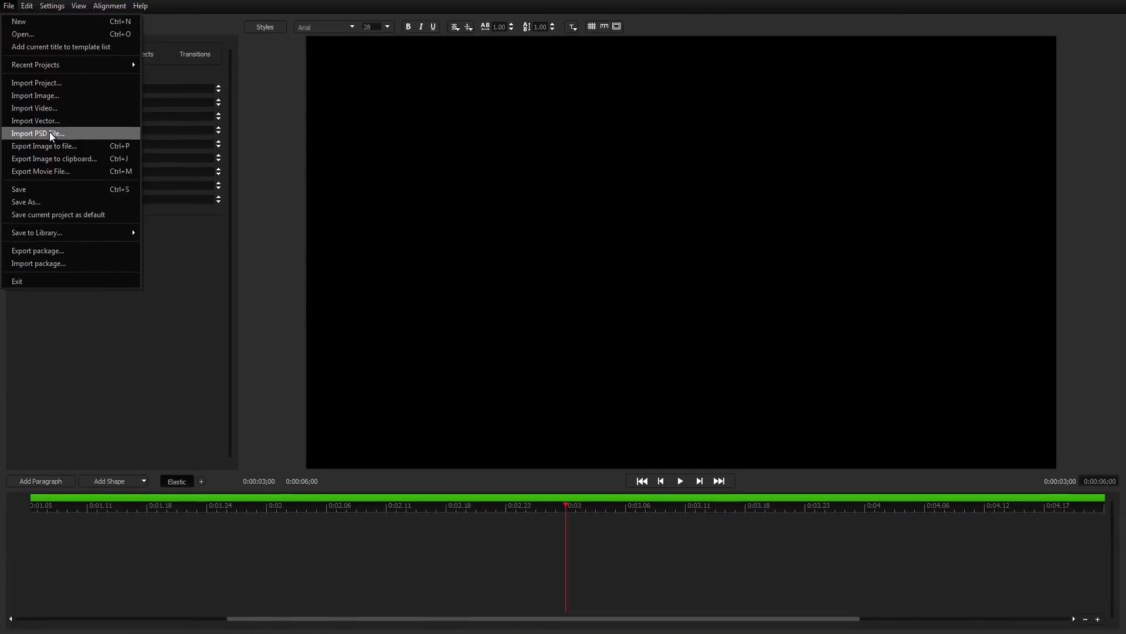
{"action": "left_click", "coordinate": [51, 135]}
{"action": "double_click", "coordinate": [148, 115]}
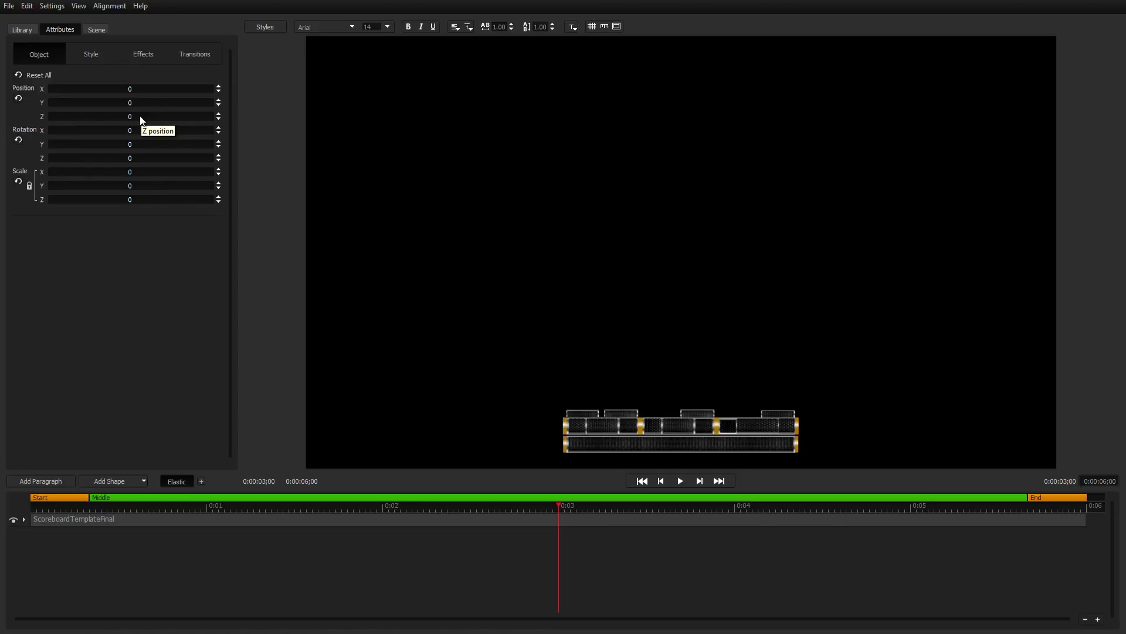
Apply an Infinity animation to the scoreboard layer's start and lengthen the intro to about 2 seconds.
{"action": "left_click", "coordinate": [25, 33]}
{"action": "left_click", "coordinate": [17, 99]}
{"action": "left_click", "coordinate": [25, 109]}
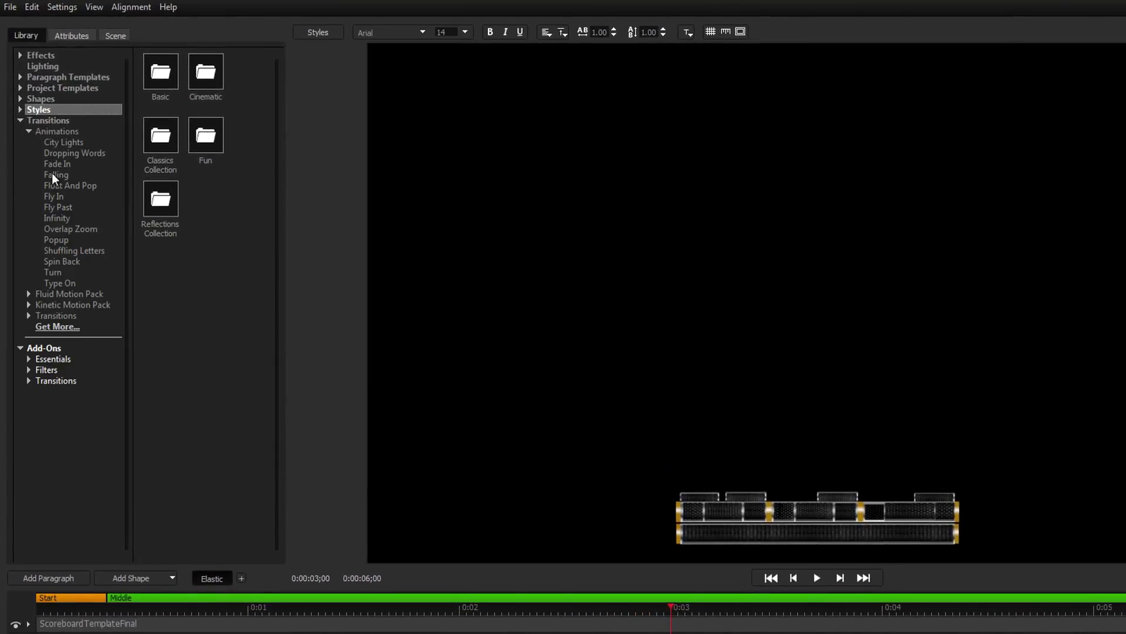
{"action": "left_click", "coordinate": [57, 218]}
{"action": "left_click_drag", "start_coordinate": [199, 77], "coordinate": [261, 633]}
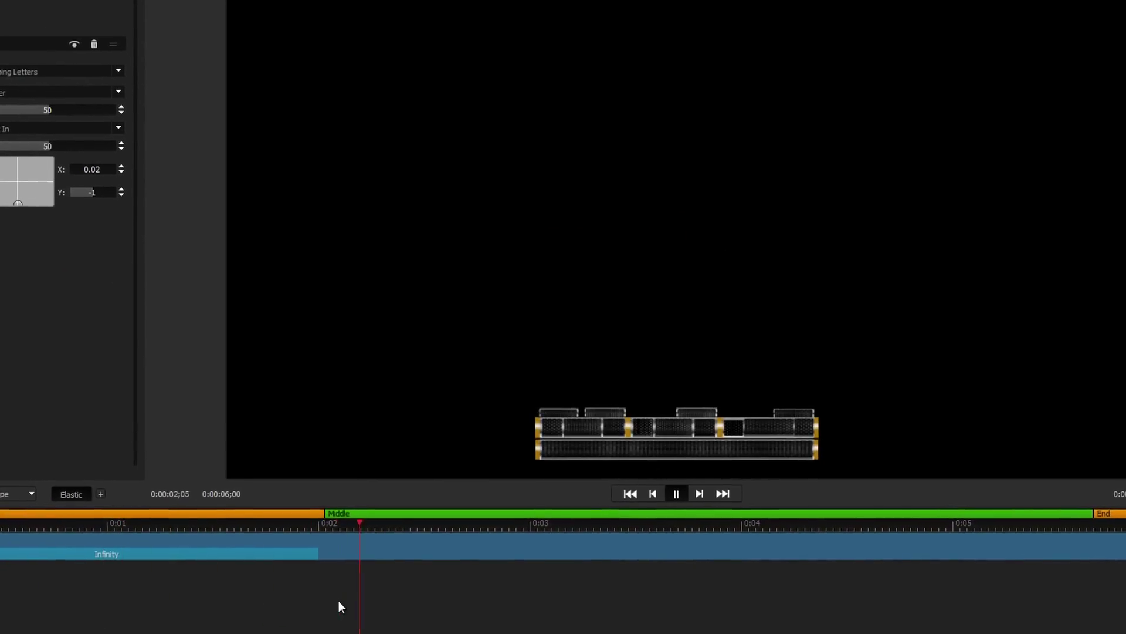
{"action": "left_click_drag", "start_coordinate": [107, 474], "coordinate": [463, 482]}
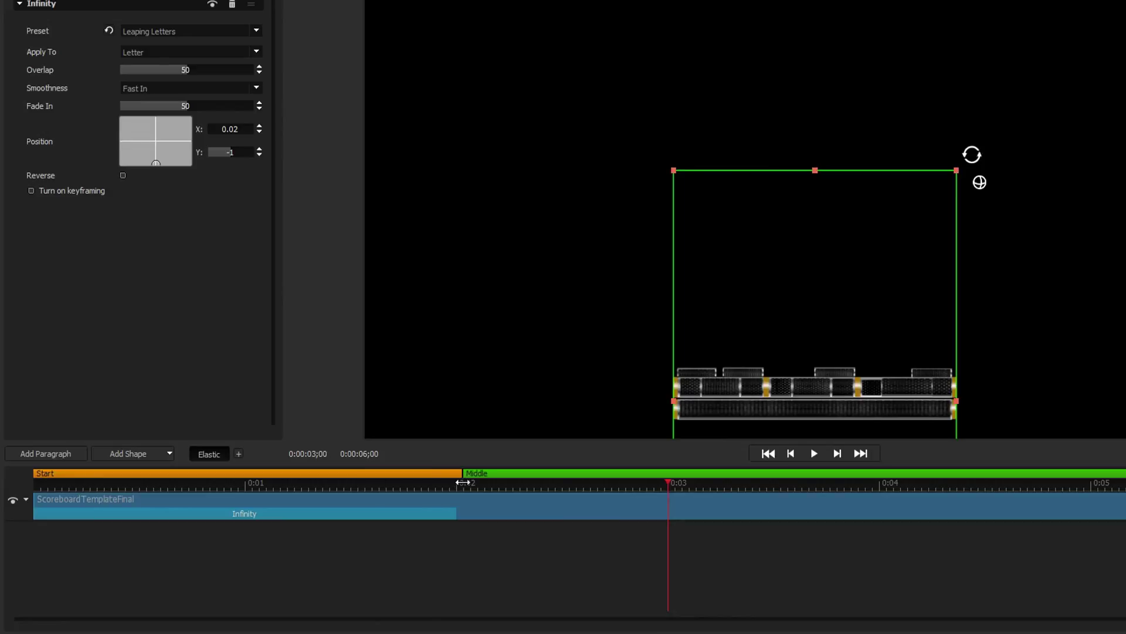
Add an Infinity outro starting around 3.9 seconds, then preview the animation from about 3;27.
{"action": "left_click_drag", "start_coordinate": [156, 76], "coordinate": [1024, 517]}
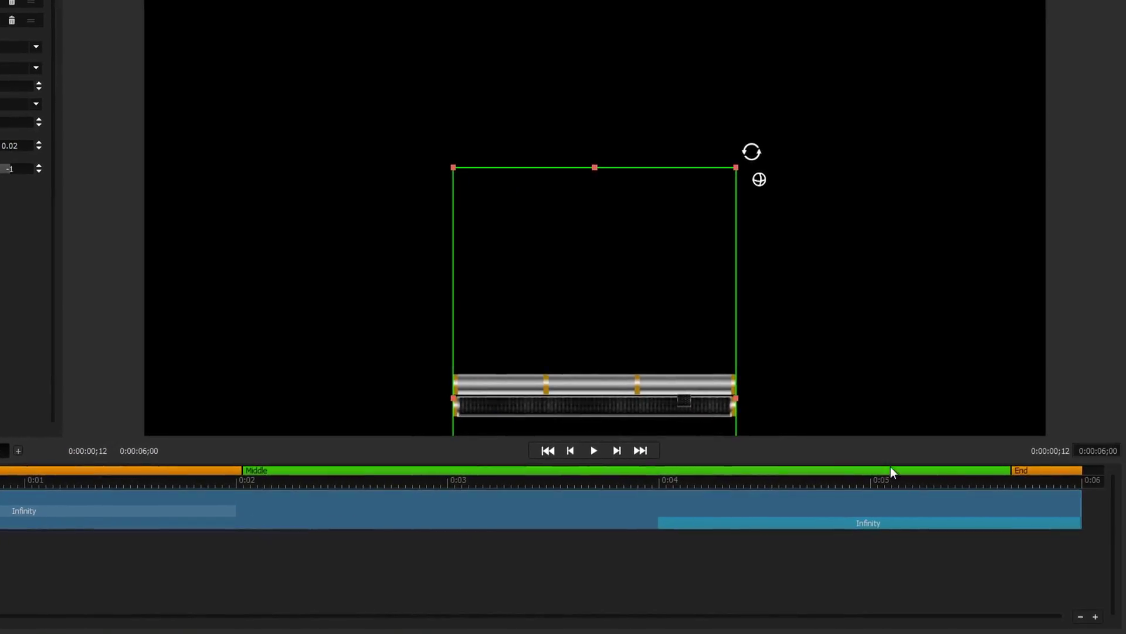
{"action": "left_click_drag", "start_coordinate": [1013, 469], "coordinate": [648, 470]}
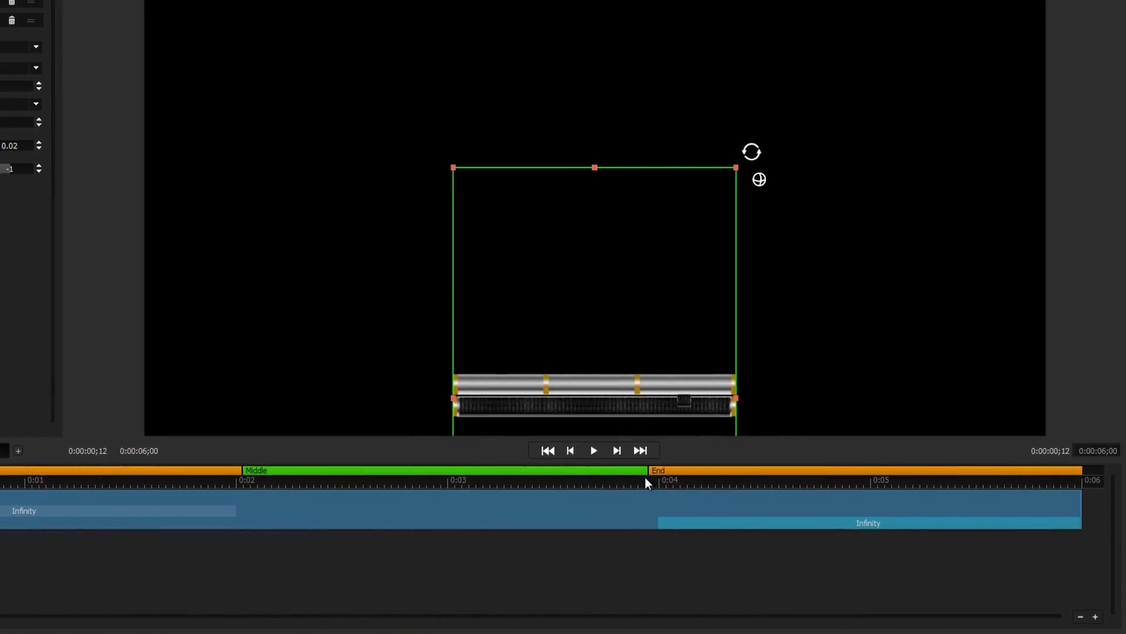
{"action": "left_click", "coordinate": [638, 486]}
{"action": "key", "text": "space"}
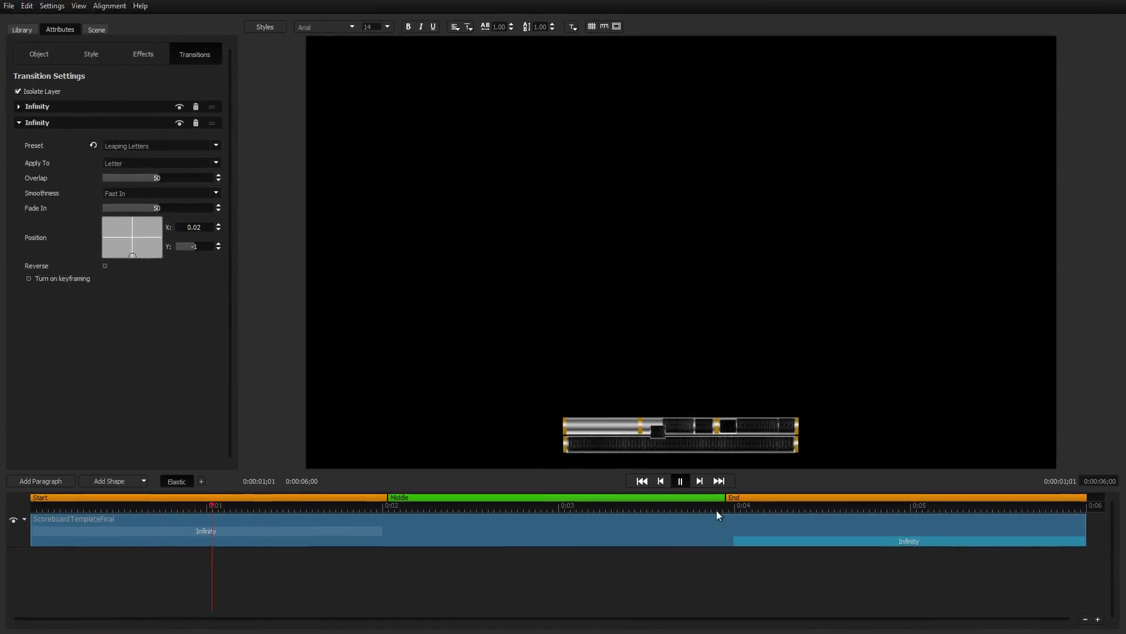
{"action": "key", "text": "space"}
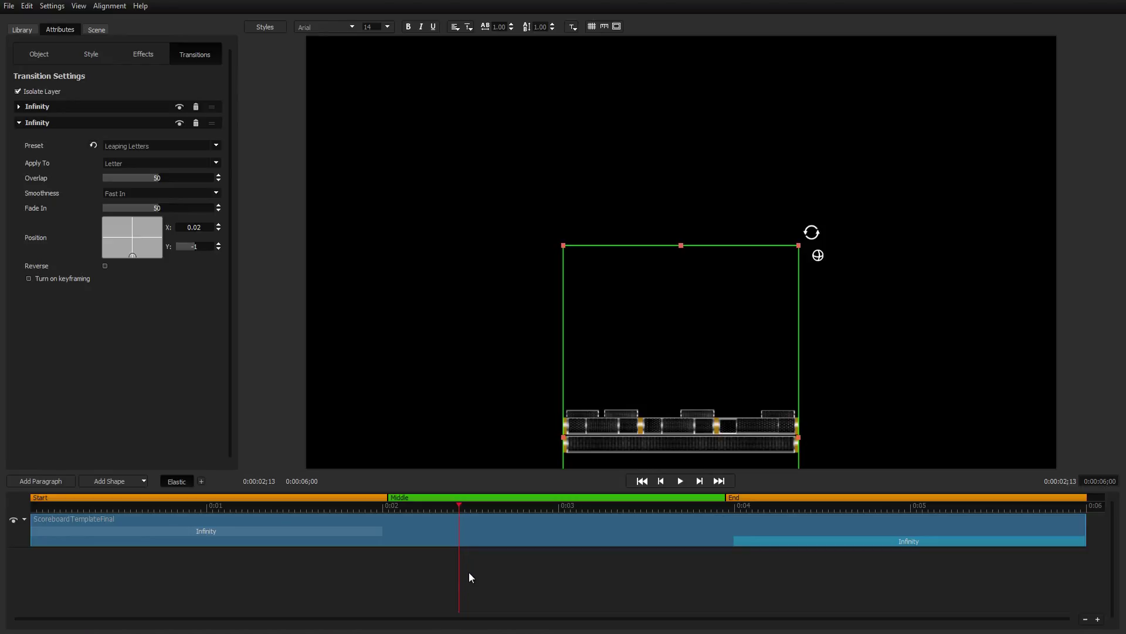
Add a TEAM text paragraph in Gauge font, smaller size, white gradient and bold.
{"action": "left_click", "coordinate": [59, 480]}
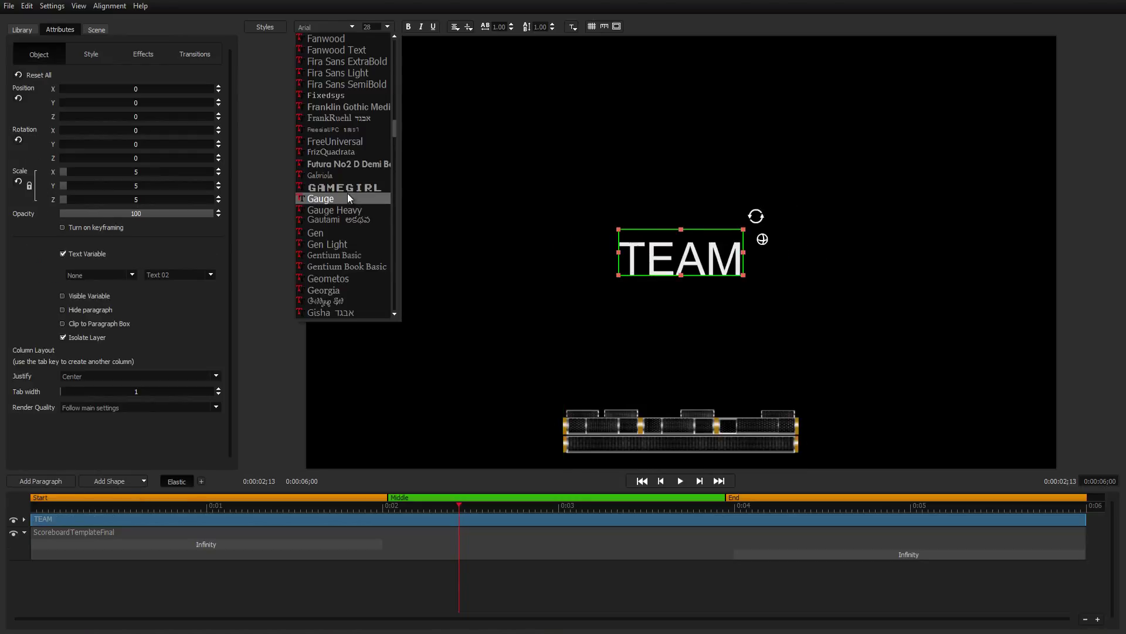
{"action": "left_click", "coordinate": [347, 195]}
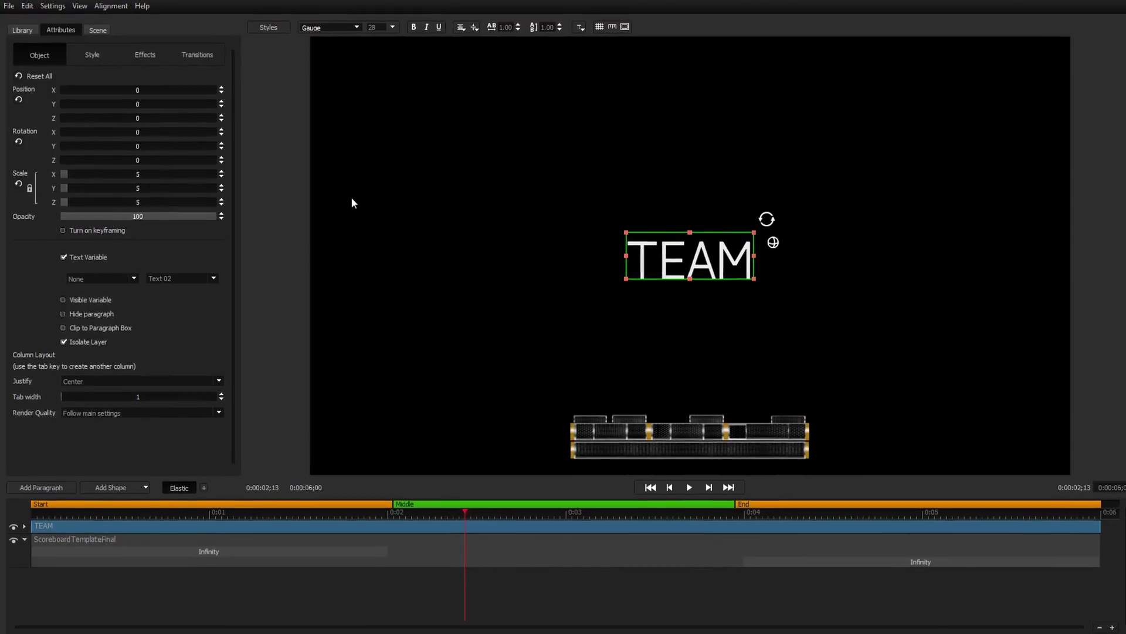
{"action": "left_click", "coordinate": [386, 27]}
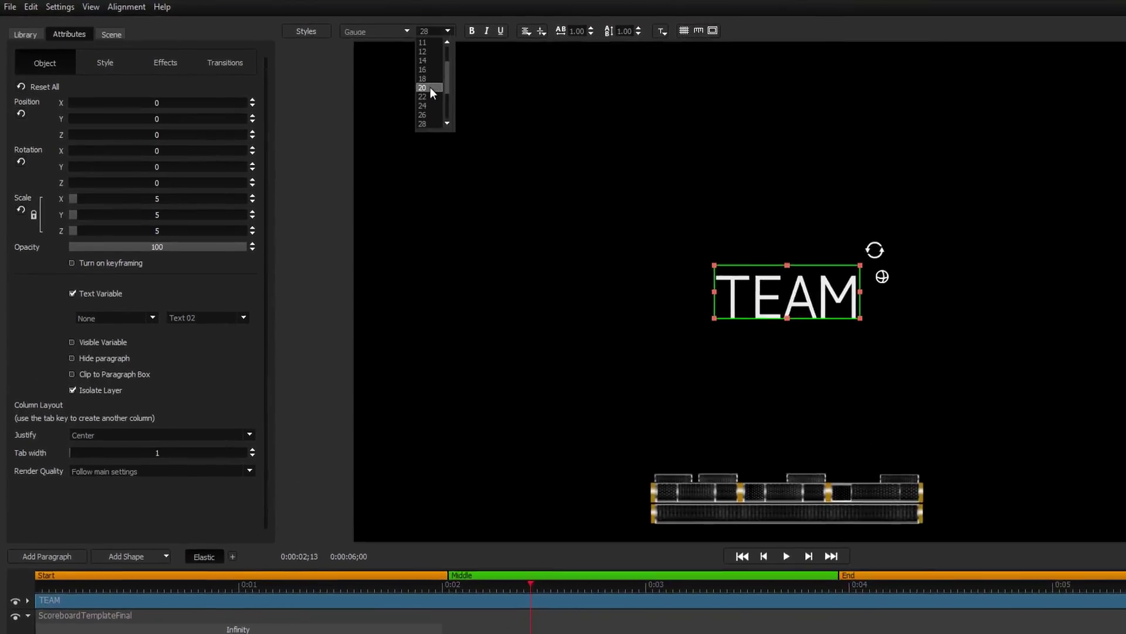
{"action": "left_click", "coordinate": [393, 82]}
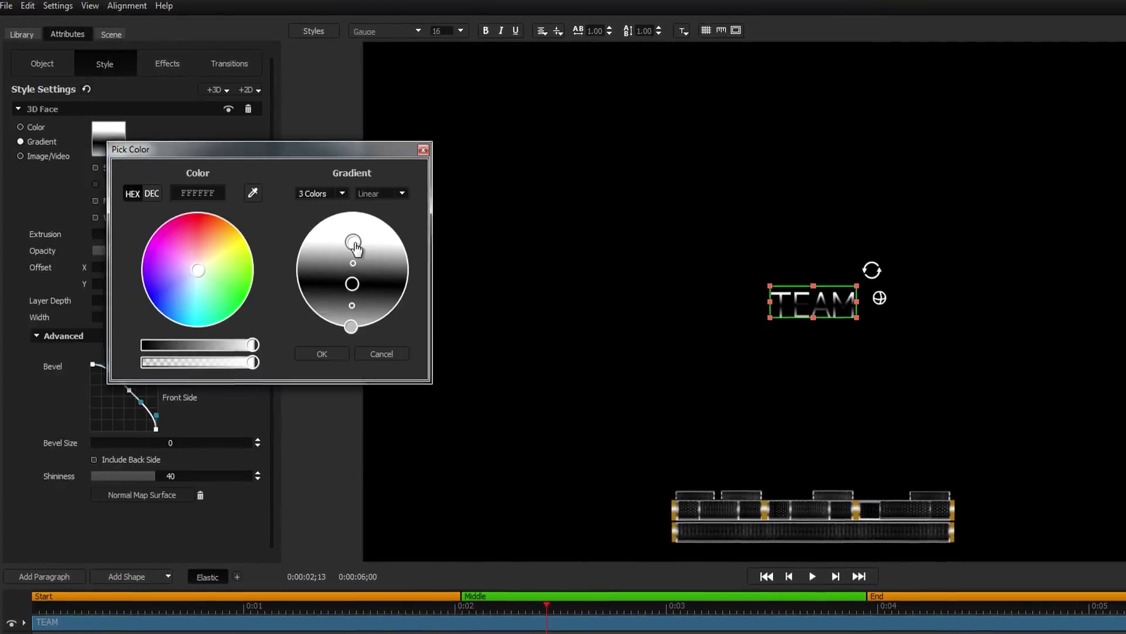
{"action": "left_click", "coordinate": [352, 284]}
{"action": "left_click_drag", "start_coordinate": [142, 344], "coordinate": [253, 344]}
{"action": "left_click", "coordinate": [351, 326]}
{"action": "left_click", "coordinate": [322, 354]}
Place TEAM in the scoreboard's first team slot and fit the text to its box.
{"action": "left_click", "coordinate": [486, 30]}
{"action": "left_click_drag", "start_coordinate": [822, 299], "coordinate": [740, 497]}
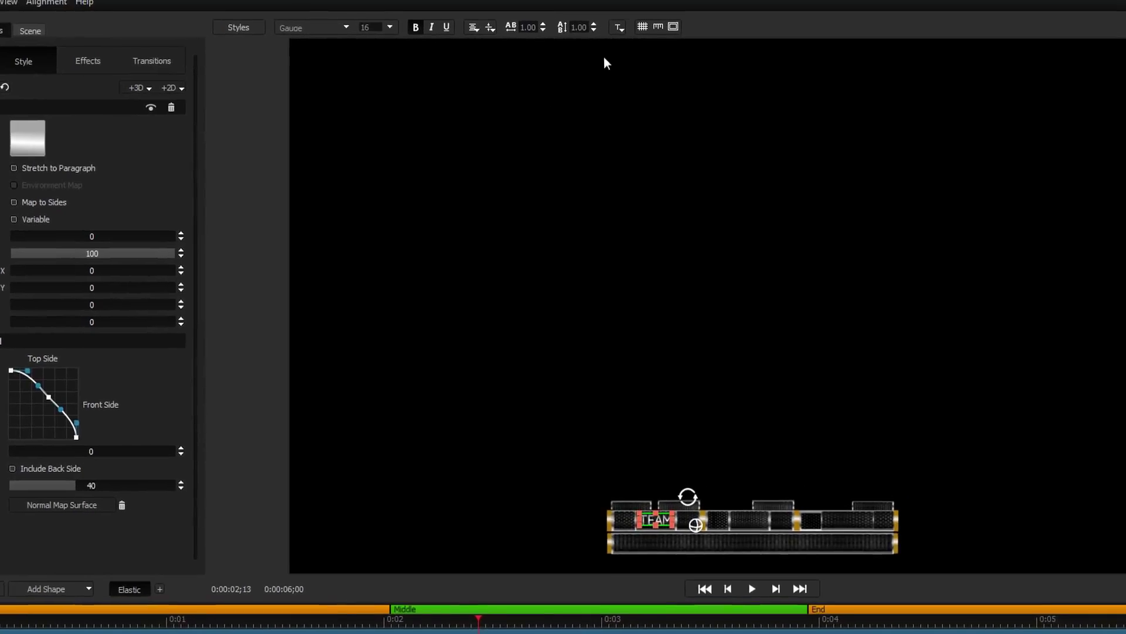
{"action": "left_click", "coordinate": [572, 33]}
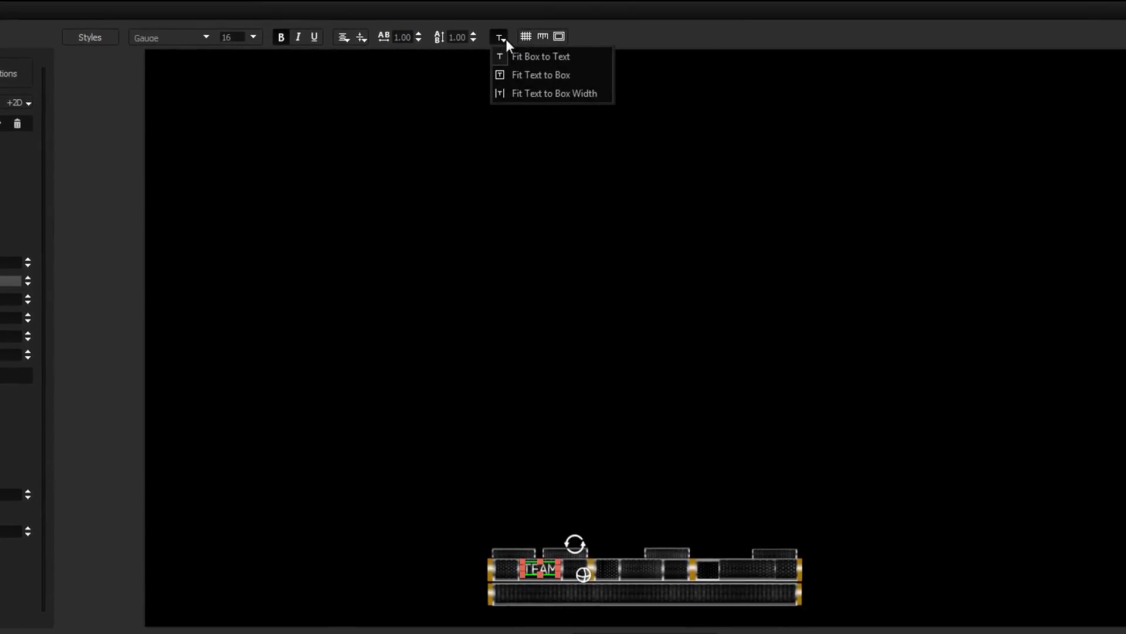
{"action": "left_click", "coordinate": [533, 75]}
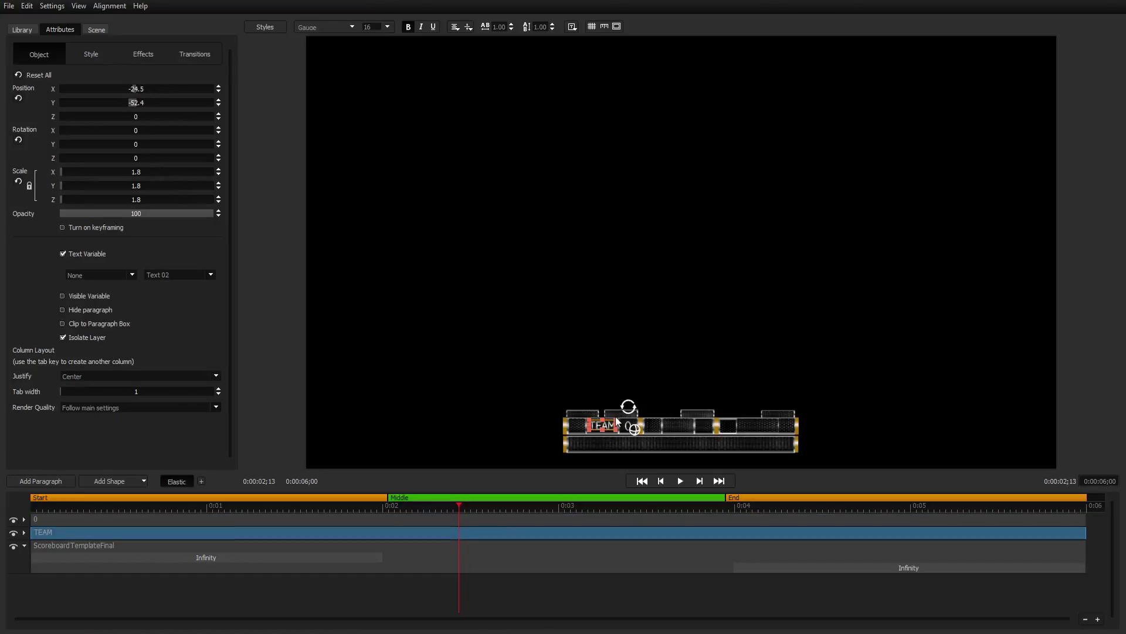
Move 15:00 into the clock slot and add an image-filled rectangle logo sized to its slot.
{"action": "left_click_drag", "start_coordinate": [614, 432], "coordinate": [746, 421]}
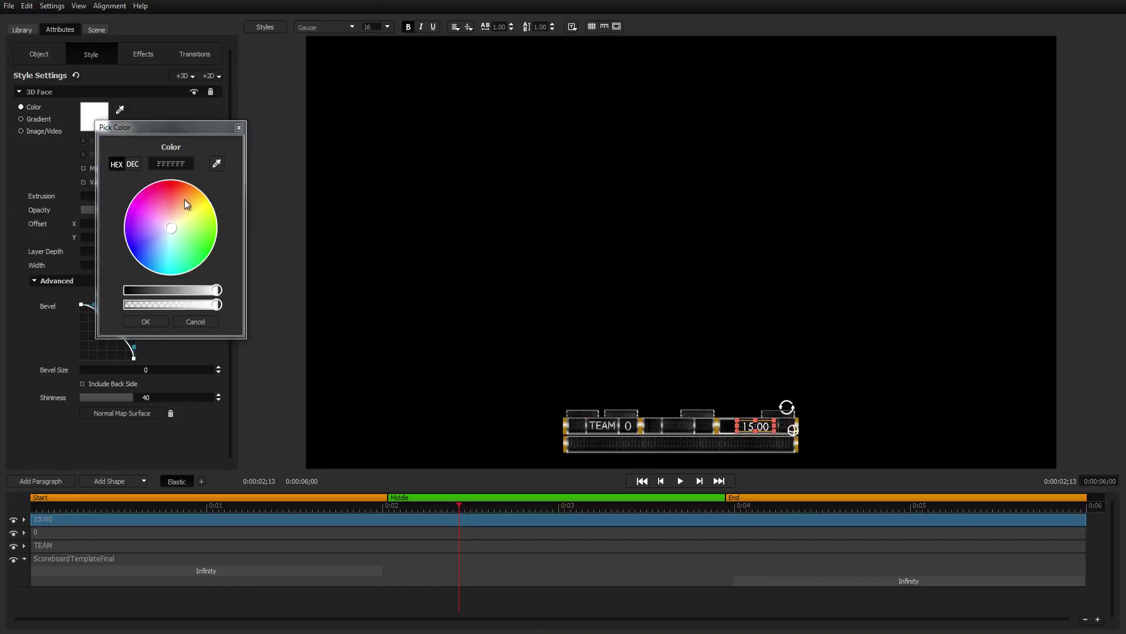
{"action": "left_click", "coordinate": [96, 483]}
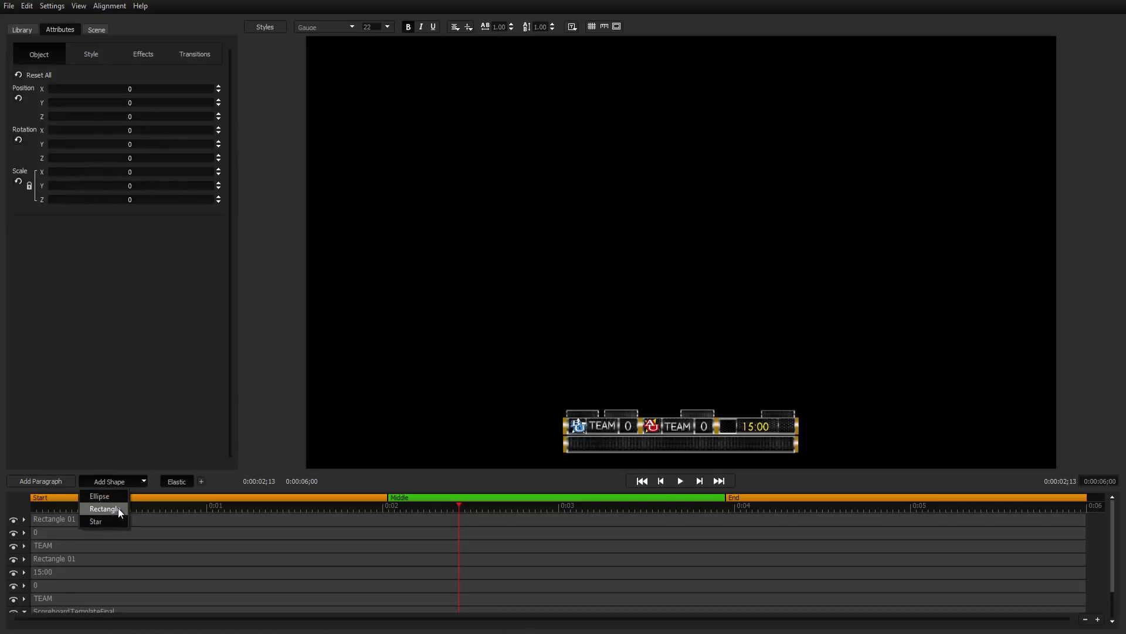
{"action": "left_click", "coordinate": [118, 508]}
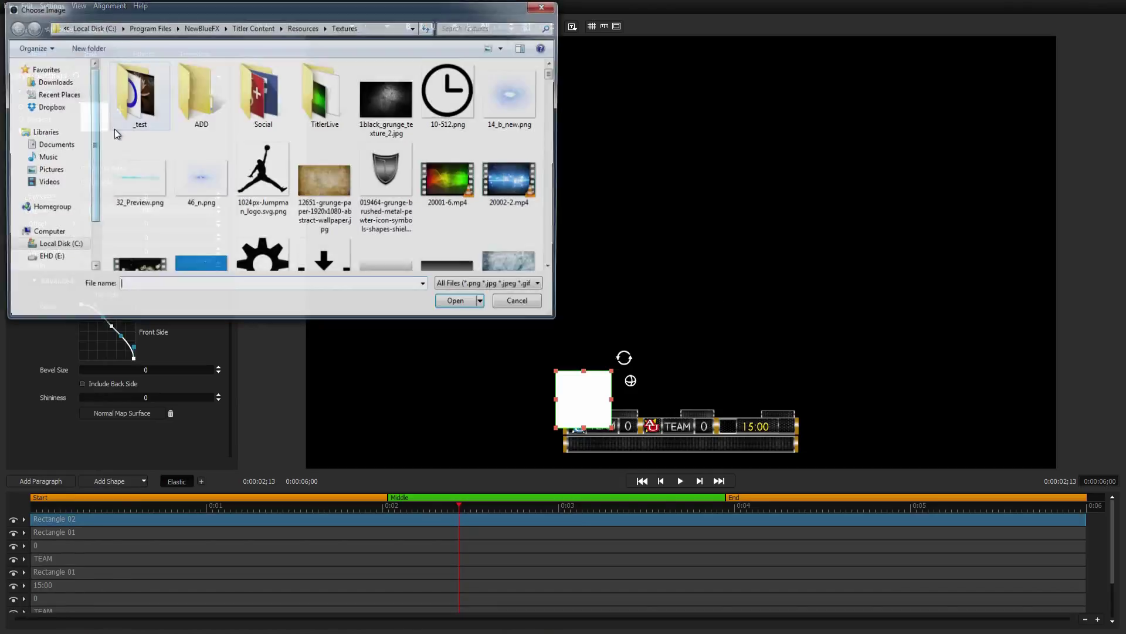
{"action": "double_click", "coordinate": [338, 182]}
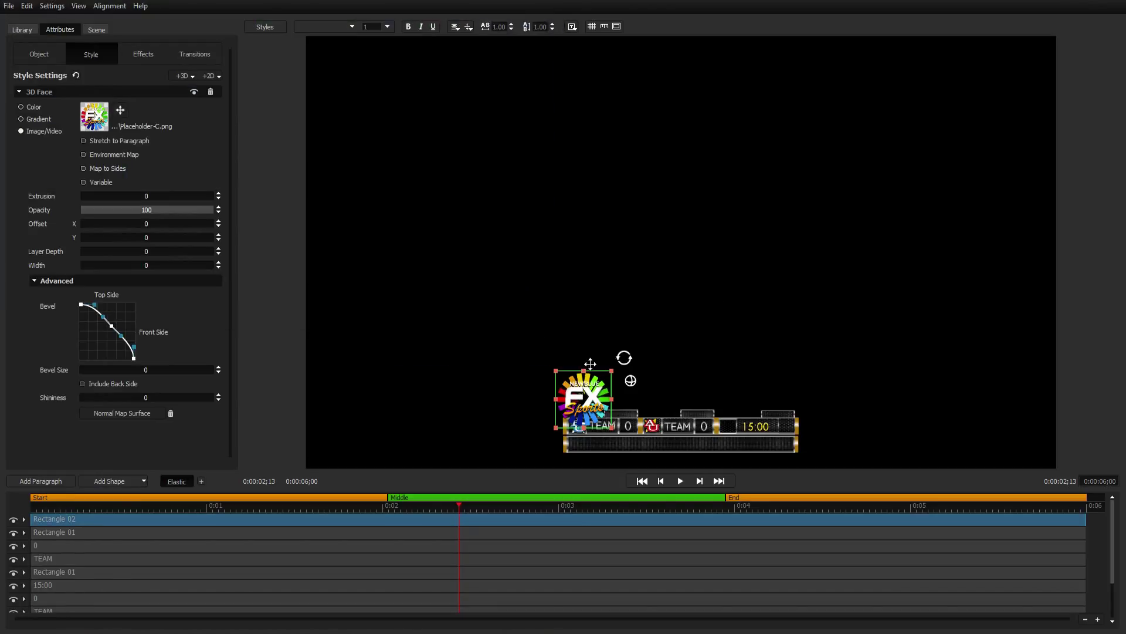
{"action": "left_click_drag", "start_coordinate": [612, 370], "coordinate": [596, 392]}
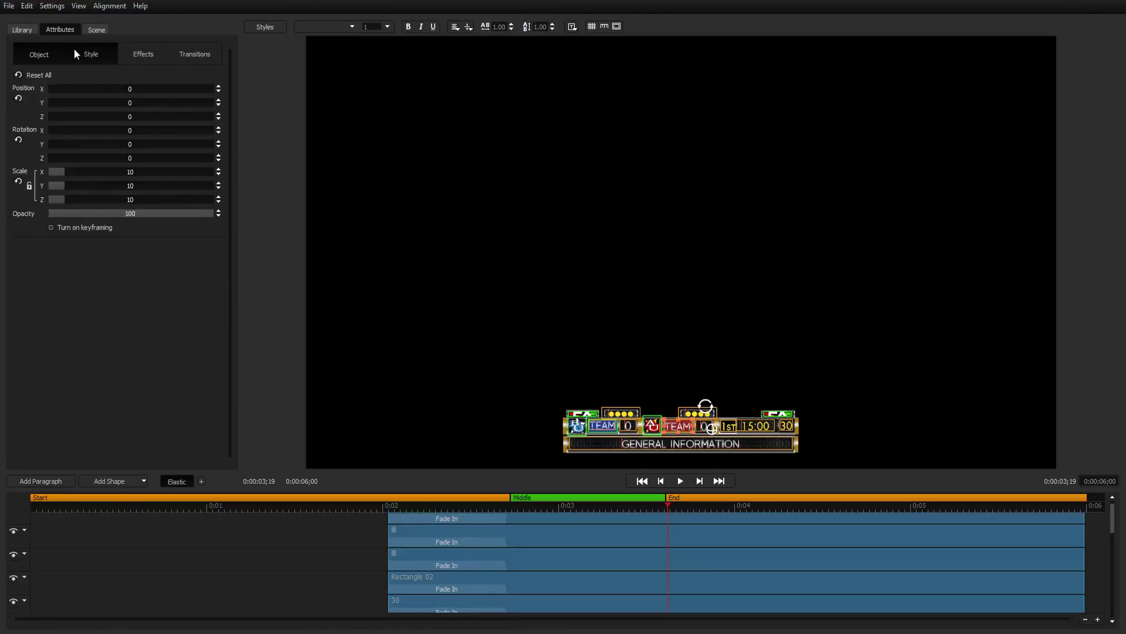
{"action": "left_click", "coordinate": [21, 30]}
Drag the Linear Fade In preset onto a scoreboard layer in the timeline.
{"action": "left_click_drag", "start_coordinate": [159, 75], "coordinate": [860, 414]}
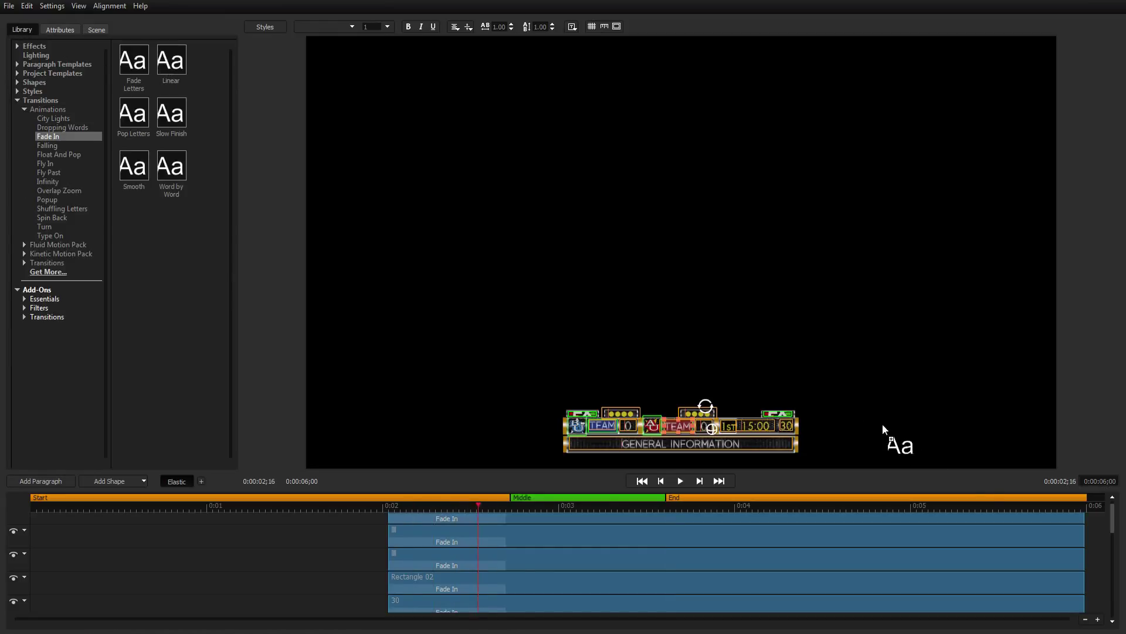
{"action": "left_click_drag", "start_coordinate": [1067, 537], "coordinate": [1075, 540]}
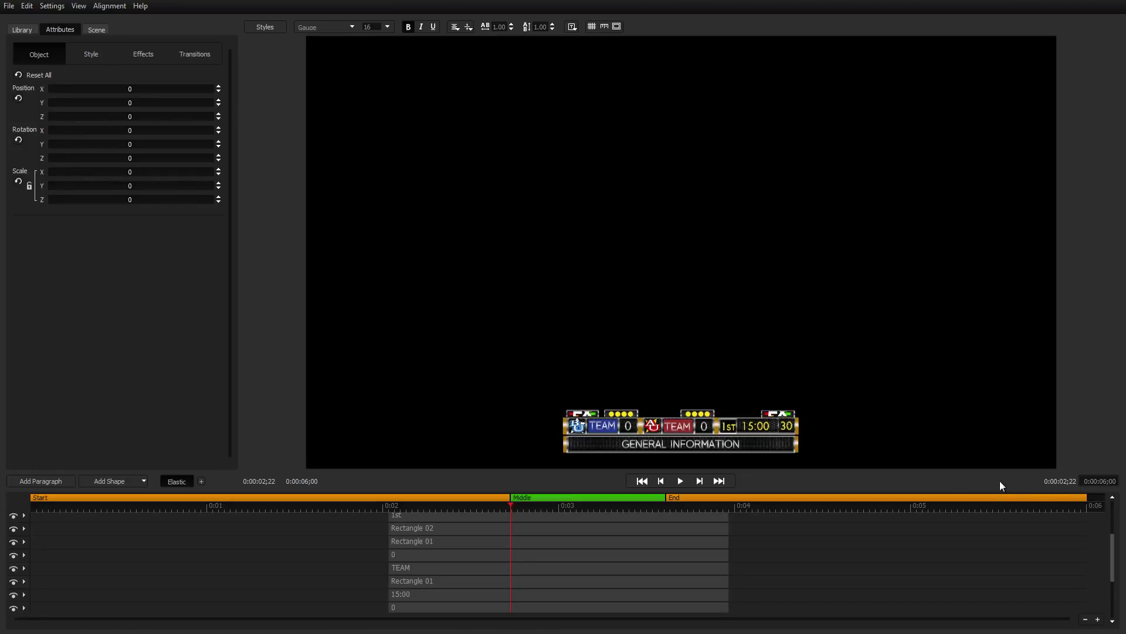
Make the 15:00 clock text a Scorebot:Football text variable bound to Clock 1.
{"action": "left_click", "coordinate": [759, 427]}
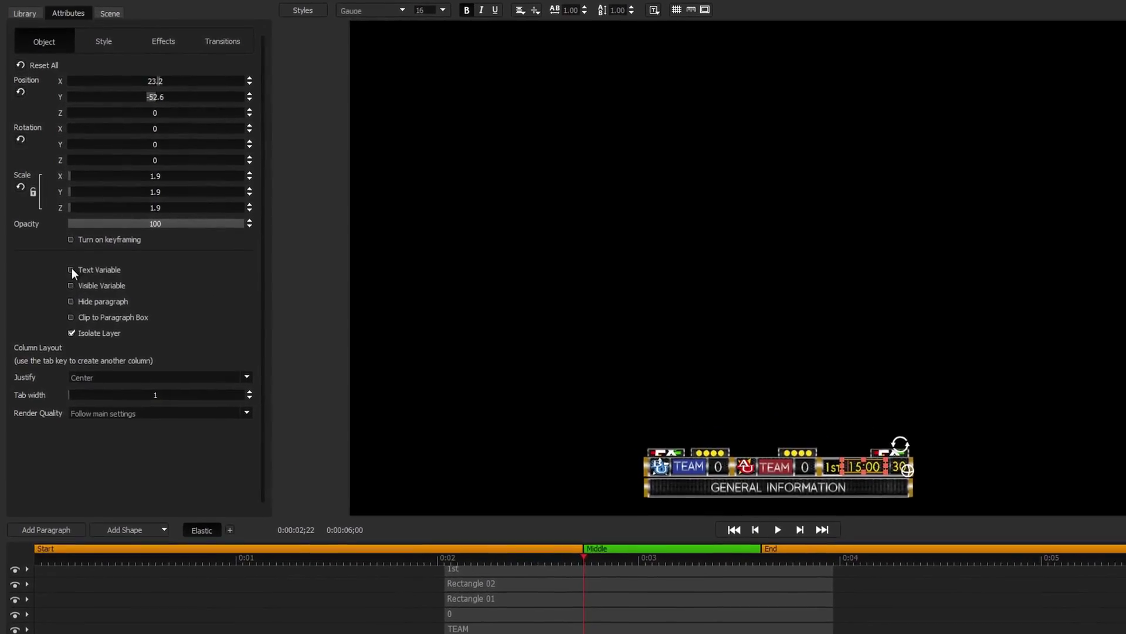
{"action": "left_click", "coordinate": [71, 270]}
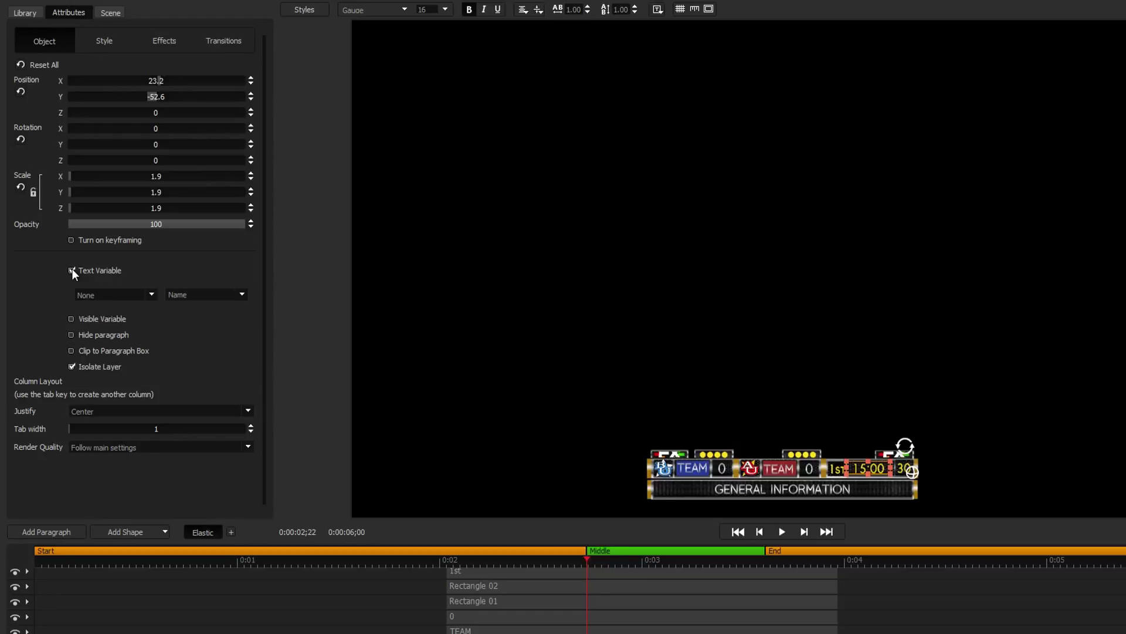
{"action": "left_click", "coordinate": [93, 297]}
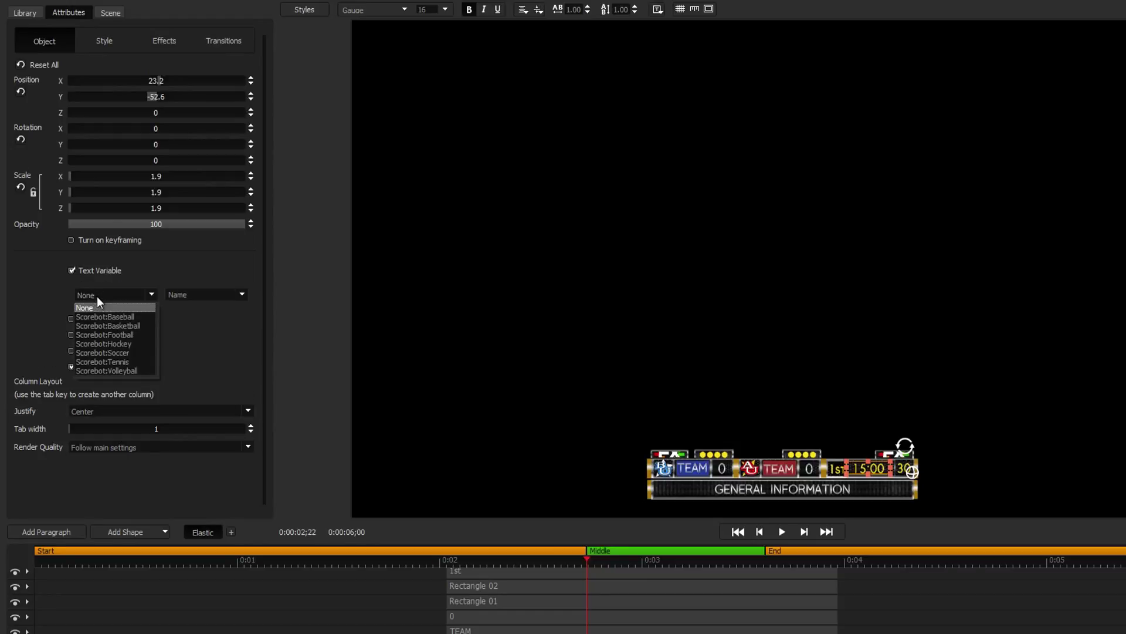
{"action": "left_click", "coordinate": [101, 336]}
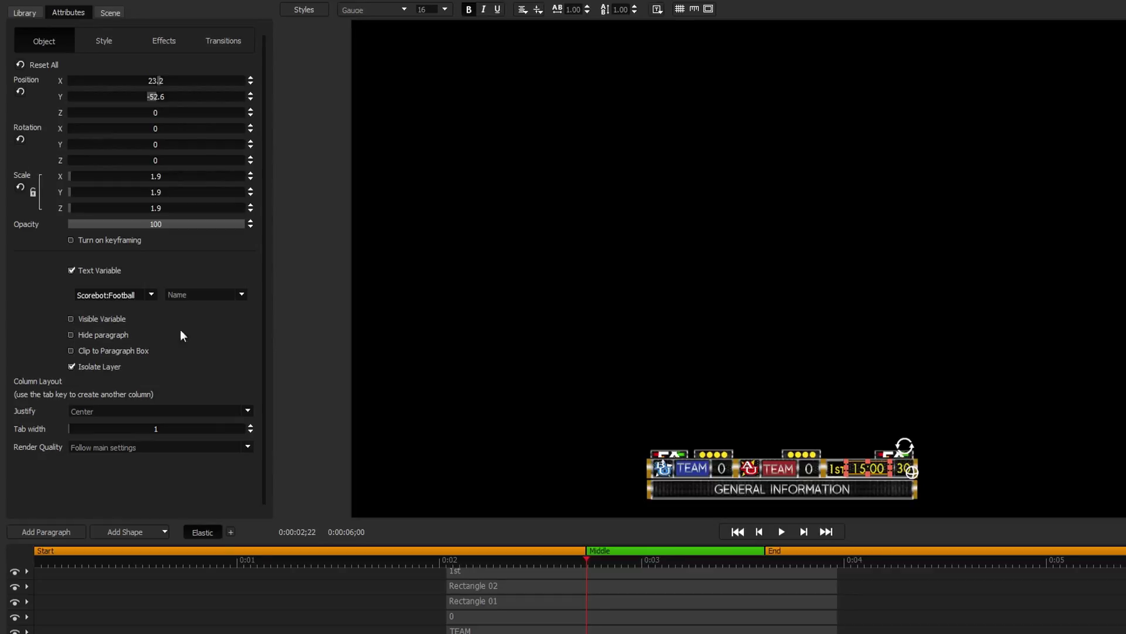
{"action": "left_click", "coordinate": [240, 295]}
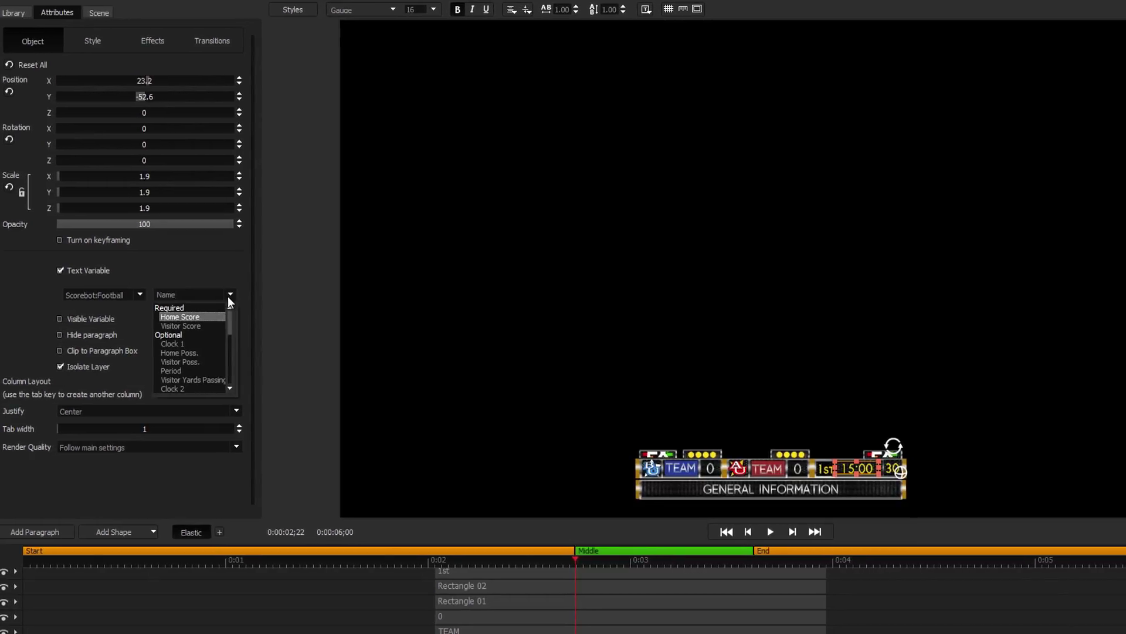
{"action": "left_click", "coordinate": [184, 345]}
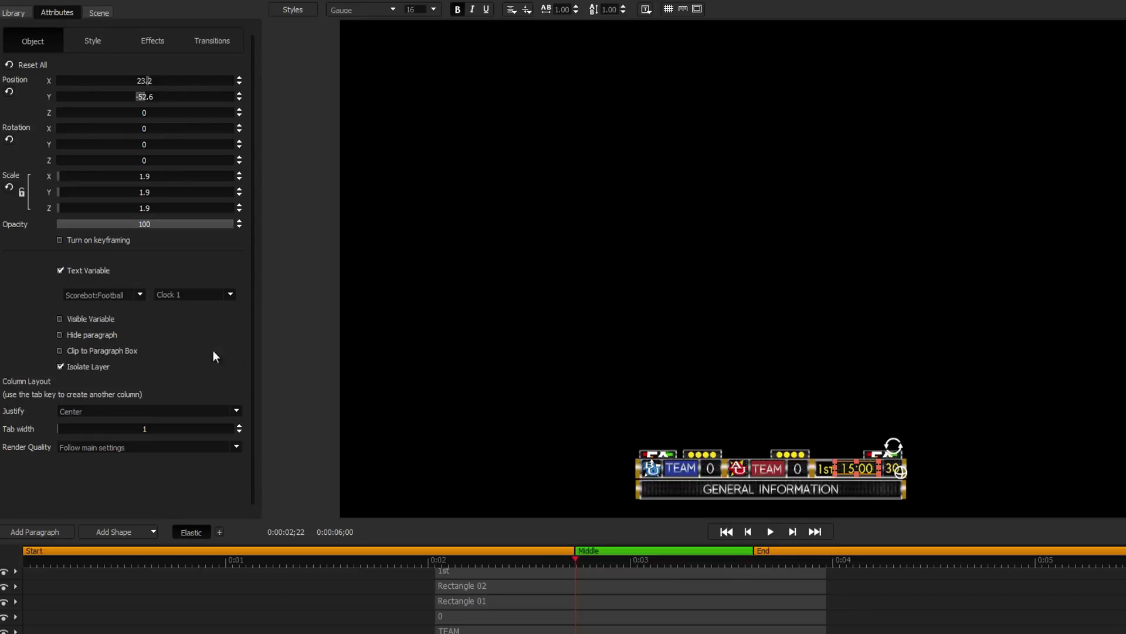
Bind the 30 text to Clock 2 and the 1st text to Period.
{"action": "left_click", "coordinate": [886, 471]}
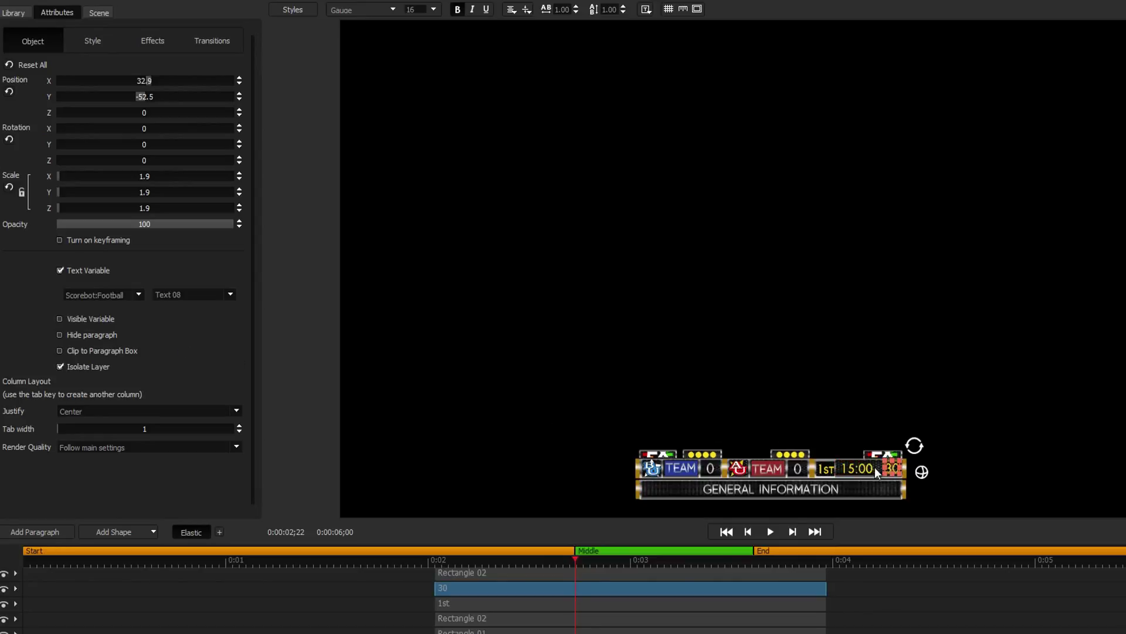
{"action": "left_click", "coordinate": [228, 294]}
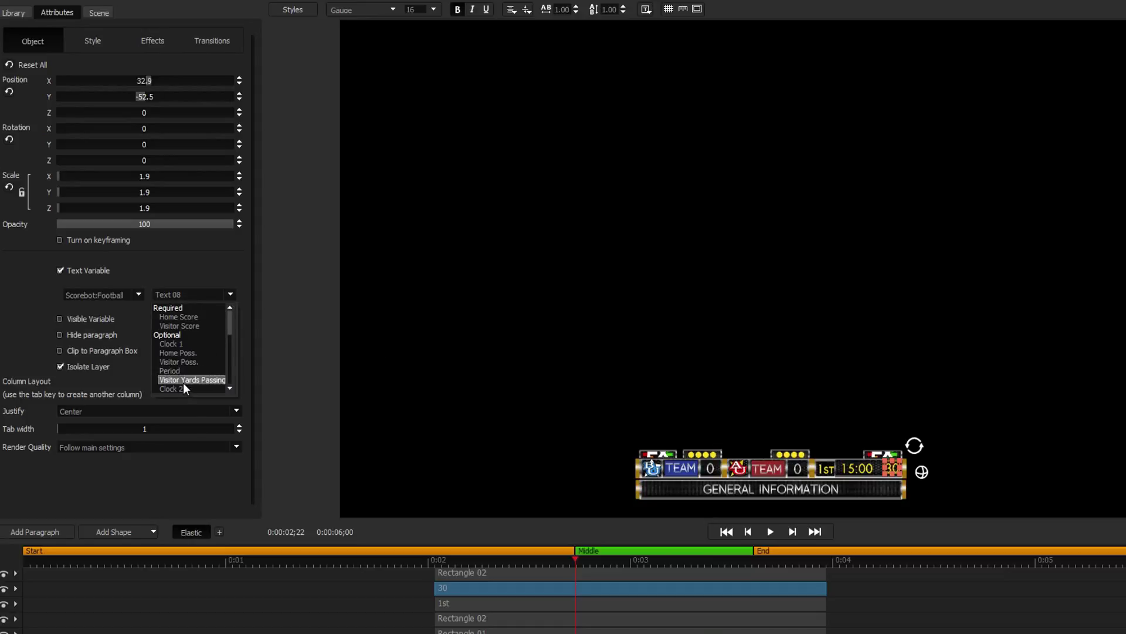
{"action": "left_click", "coordinate": [183, 385]}
{"action": "left_click", "coordinate": [826, 470]}
{"action": "left_click", "coordinate": [229, 295]}
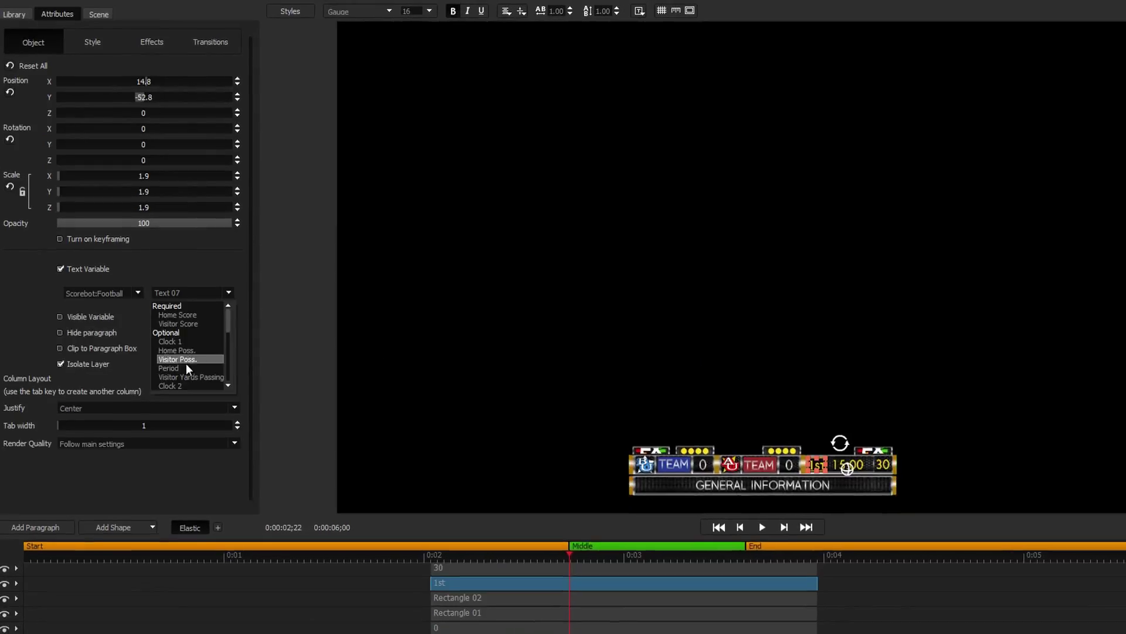
{"action": "left_click", "coordinate": [185, 370]}
Bind the visitor score 0 to Visitor Score and the blue TEAM text to its variable.
{"action": "left_click", "coordinate": [674, 450]}
{"action": "left_click", "coordinate": [221, 285]}
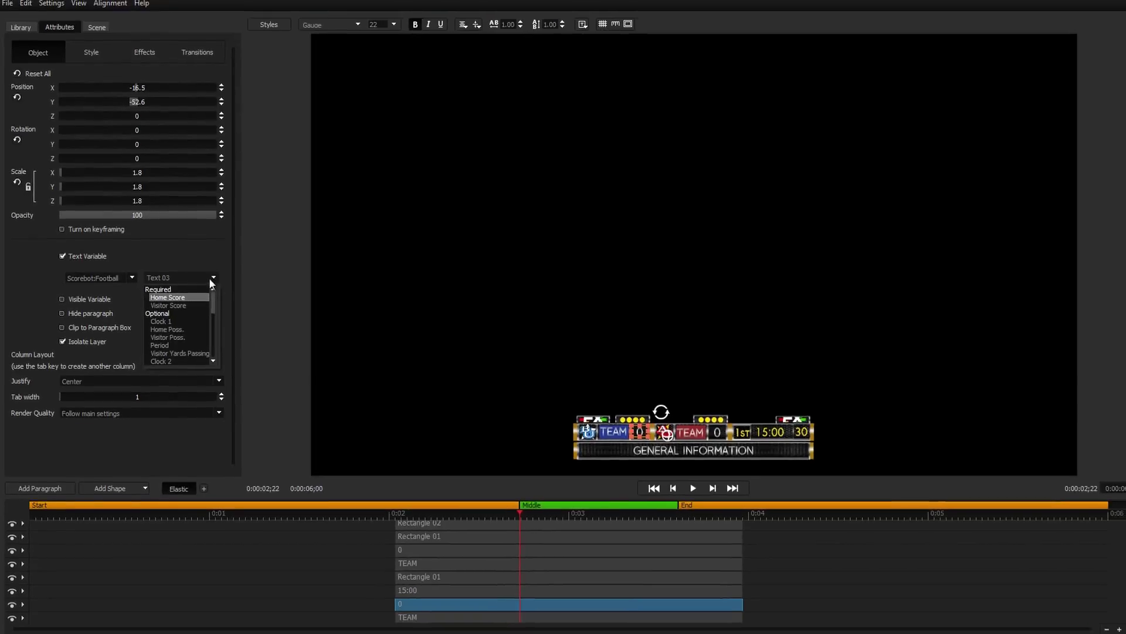
{"action": "left_click", "coordinate": [195, 317]}
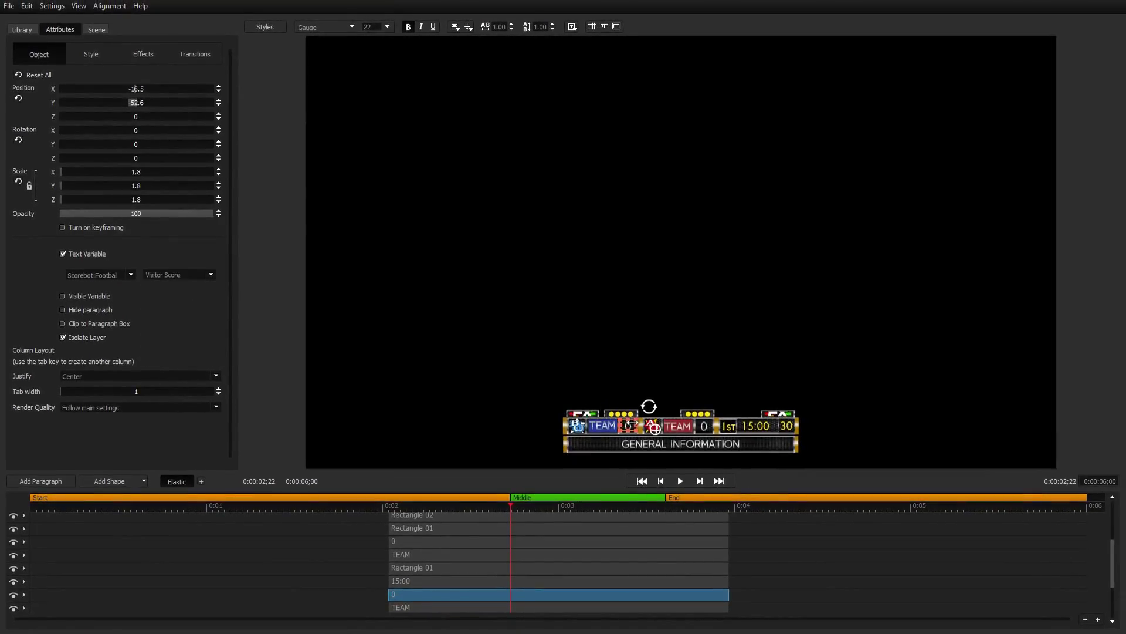
{"action": "left_click", "coordinate": [603, 428]}
{"action": "left_click", "coordinate": [210, 275]}
{"action": "left_click", "coordinate": [185, 340]}
Bind the red TEAM text to its variable and GENERAL INFORMATION to Message, then select the home score.
{"action": "left_click", "coordinate": [678, 428]}
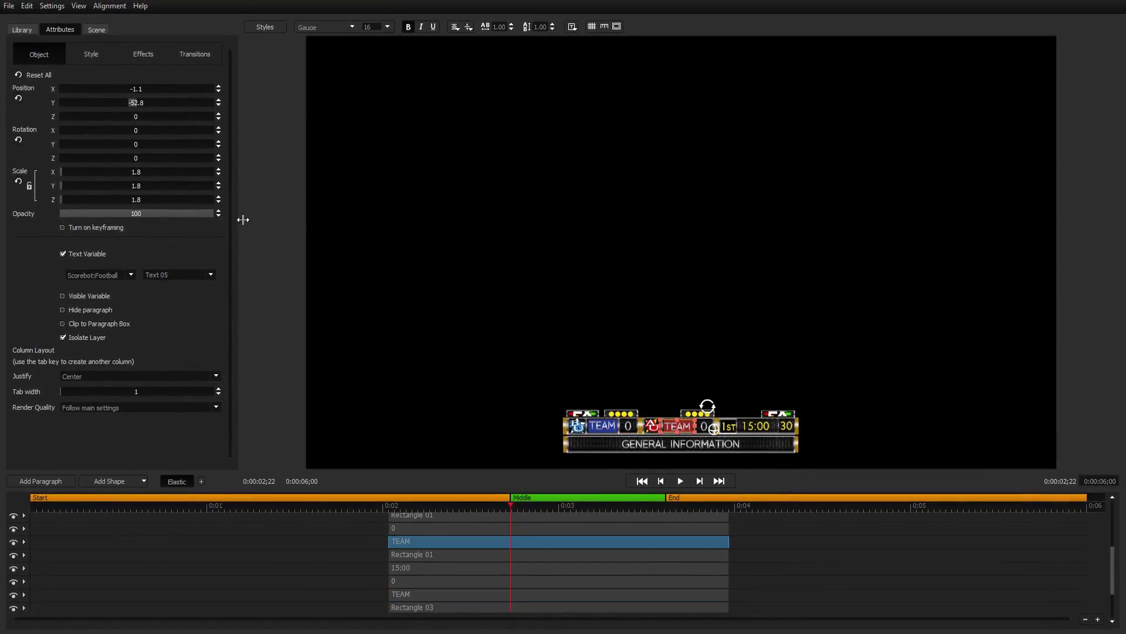
{"action": "left_click", "coordinate": [210, 275]}
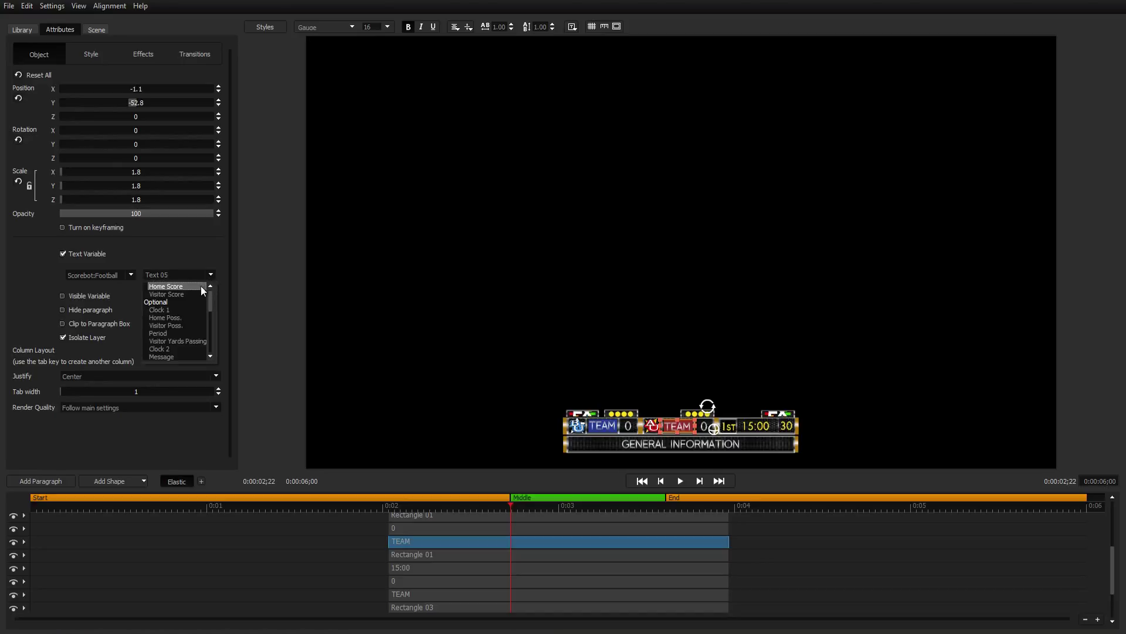
{"action": "left_click", "coordinate": [183, 324]}
{"action": "left_click", "coordinate": [645, 446]}
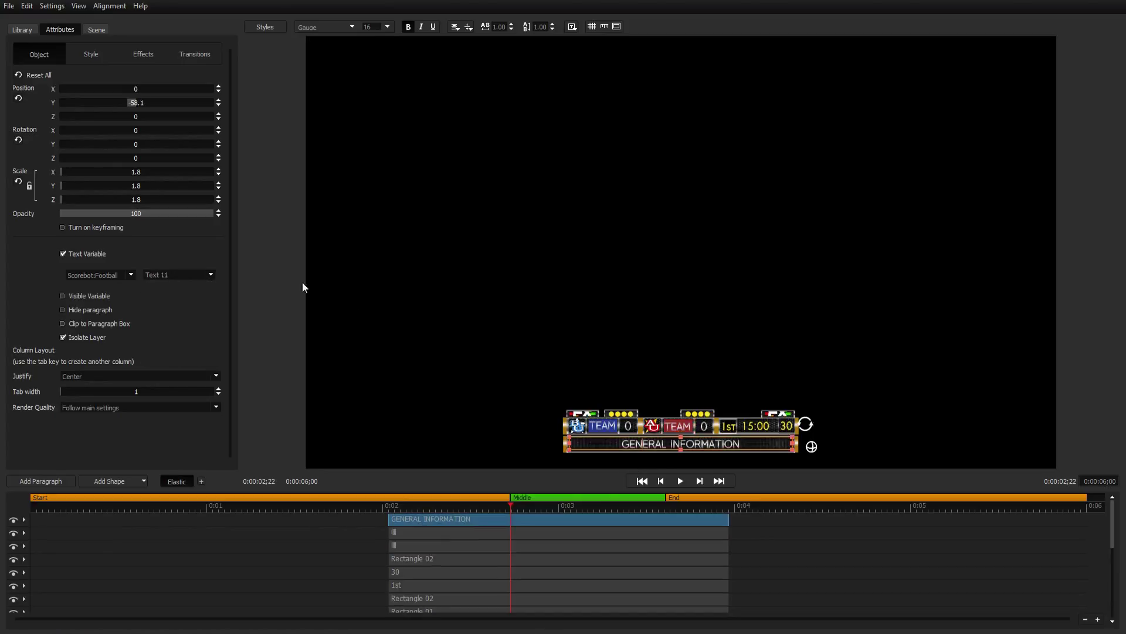
{"action": "left_click", "coordinate": [211, 274]}
{"action": "left_click", "coordinate": [174, 354]}
{"action": "left_click", "coordinate": [599, 437]}
{"action": "left_click", "coordinate": [210, 274]}
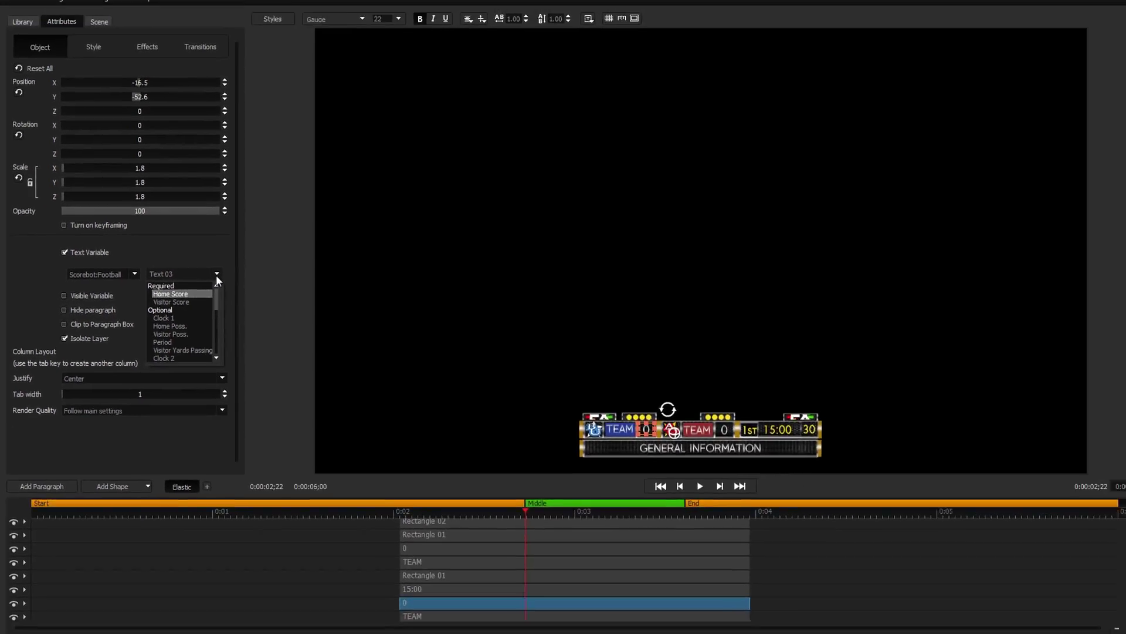
{"action": "left_click", "coordinate": [10, 7]}
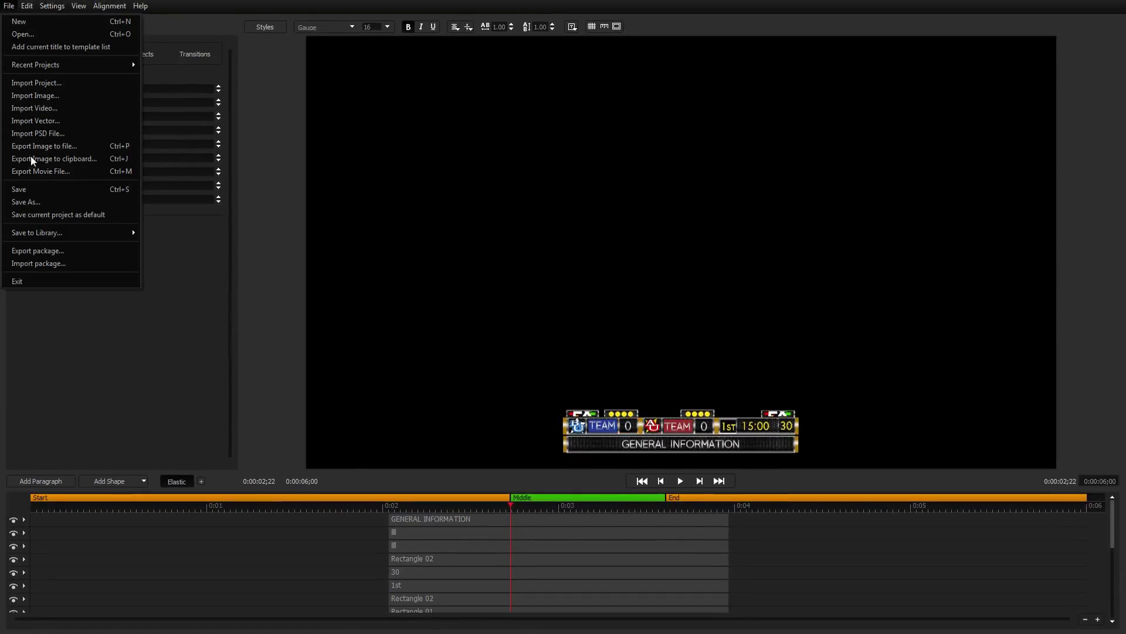
Save the project as Scoreboard_1 and close the title designer back to the playlist.
{"action": "left_click", "coordinate": [30, 189]}
{"action": "key", "text": "Return"}
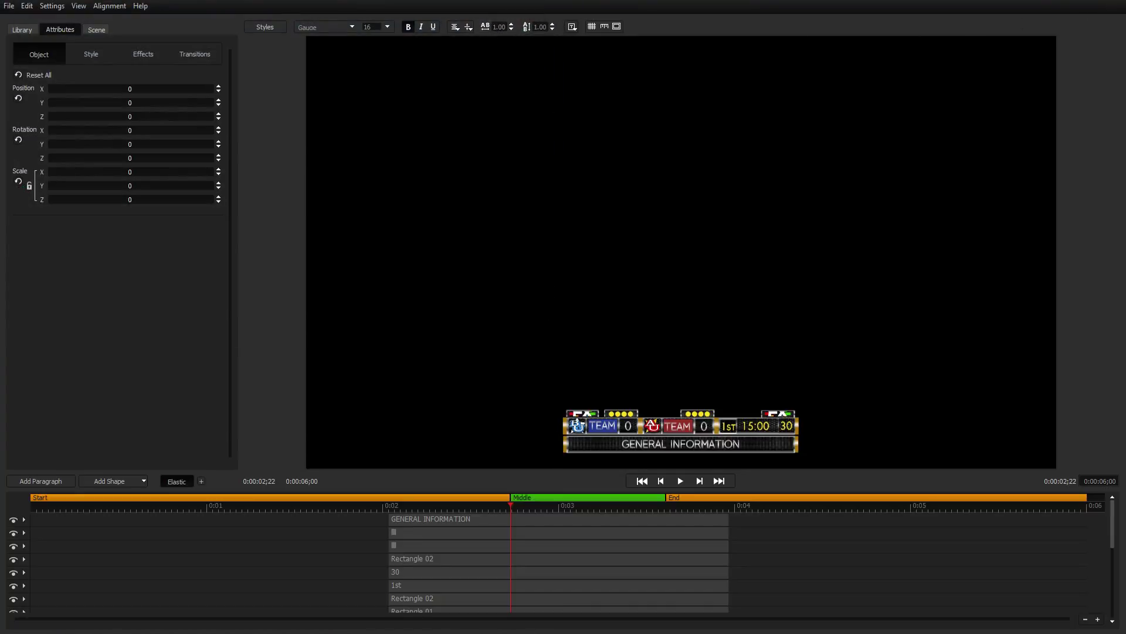
{"action": "key", "text": "alt+F4"}
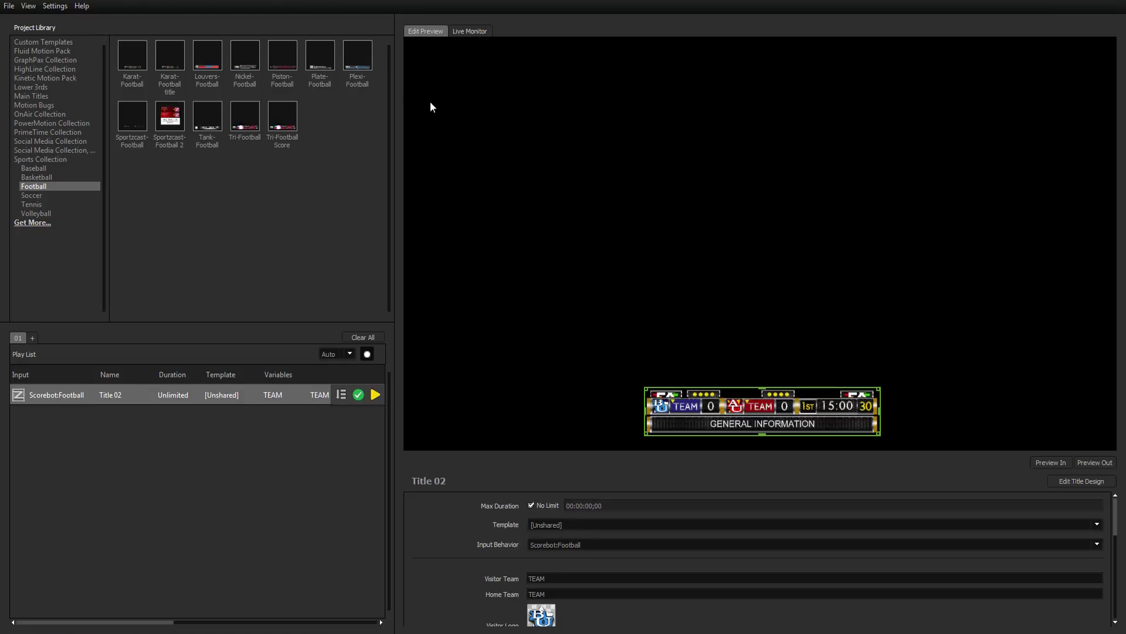
{"action": "left_click", "coordinate": [54, 6]}
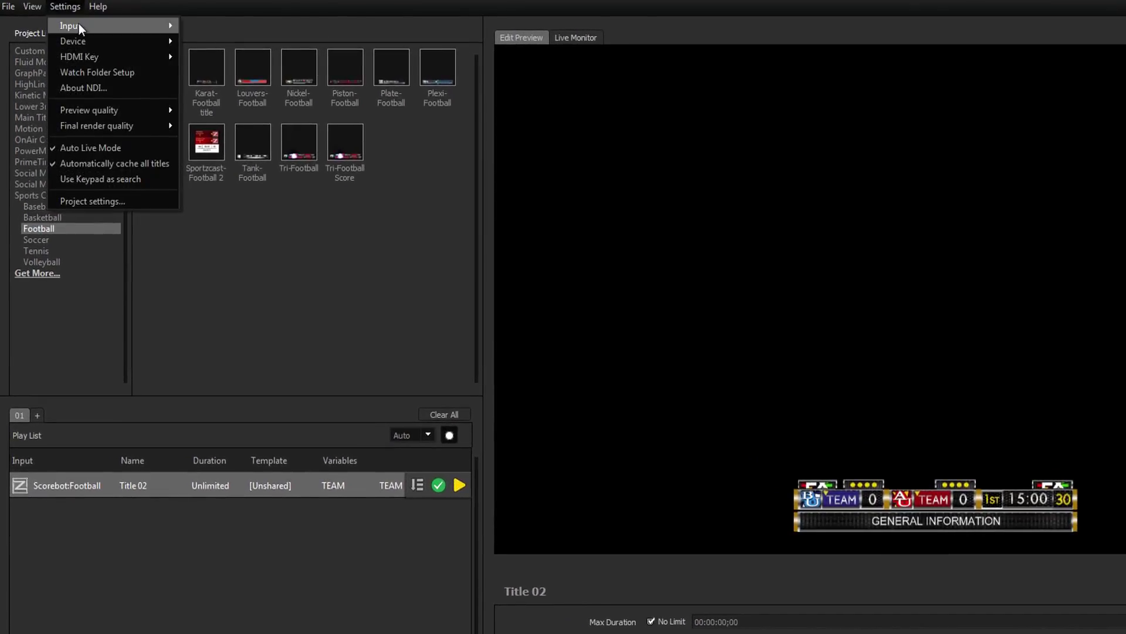
Enter Scorebot server 192.168.1.100, the licence key, bot number 4 and channel 0.
{"action": "mouse_move", "coordinate": [78, 25]}
{"action": "left_click", "coordinate": [213, 27]}
{"action": "type", "text": "192.168.1"}
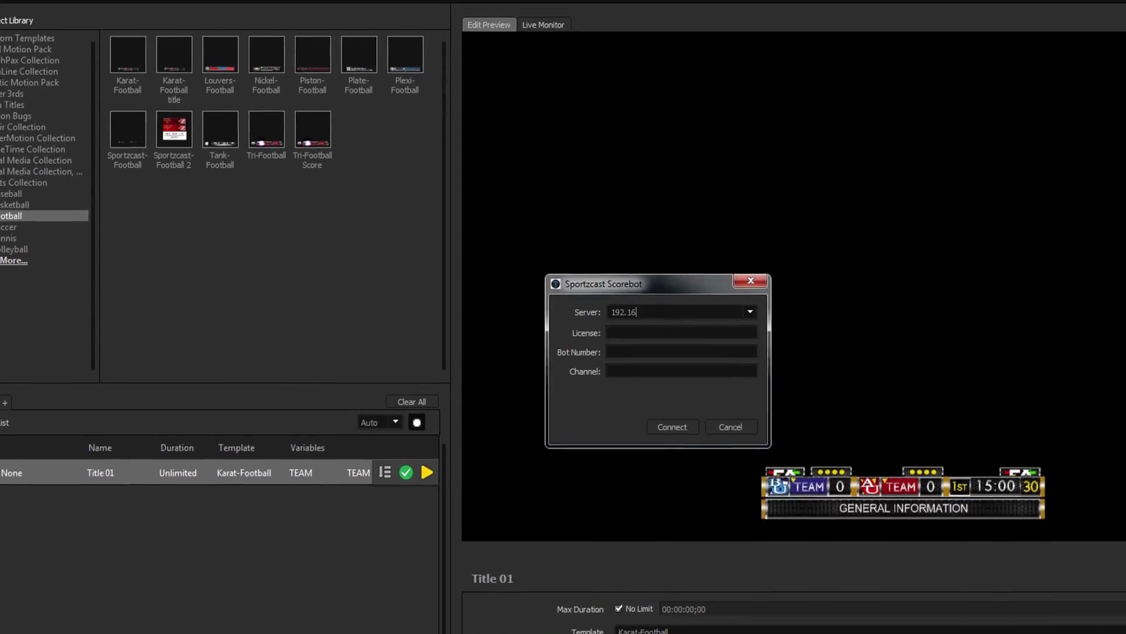
{"action": "type", "text": ".100"}
{"action": "key", "text": "Tab"}
{"action": "type", "text": "newbluedemo"}
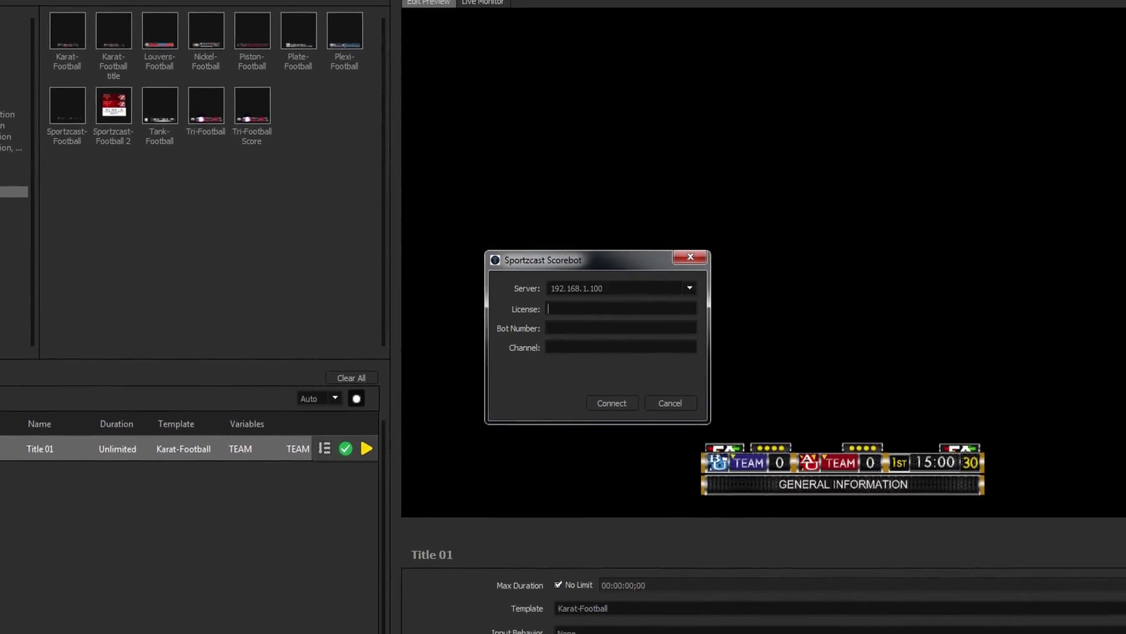
{"action": "key", "text": "Tab"}
{"action": "type", "text": "4"}
{"action": "key", "text": "Tab"}
{"action": "type", "text": "0"}
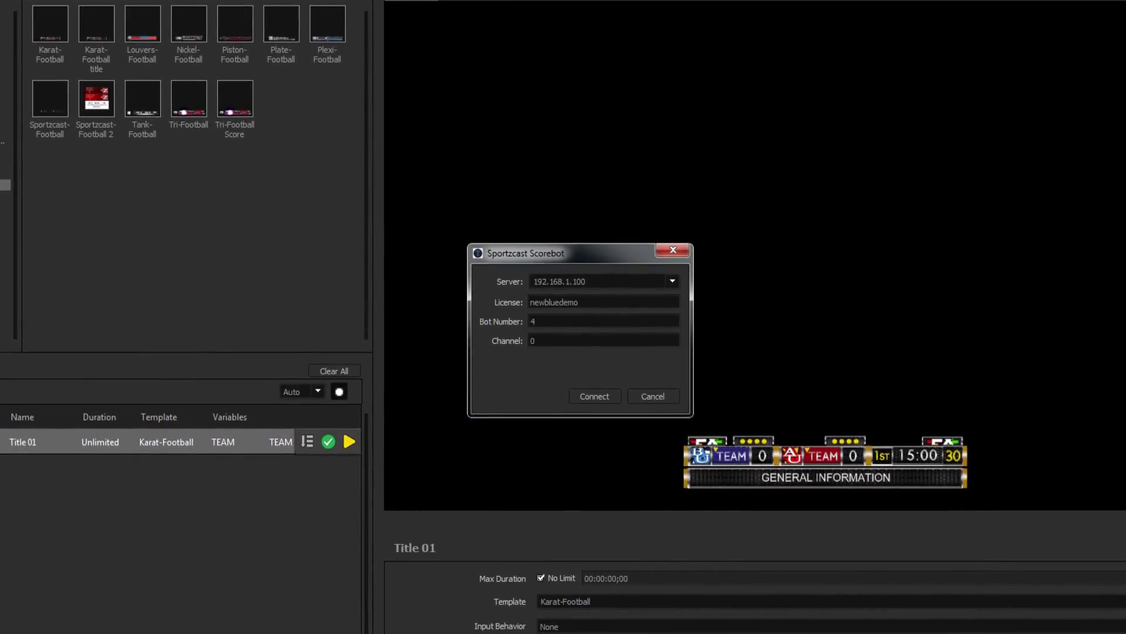
Switch the server to scorebot.sportzcast.net, change the bot number to 0, and close the window.
{"action": "left_click", "coordinate": [672, 281]}
{"action": "left_click", "coordinate": [605, 298]}
{"action": "left_click", "coordinate": [532, 321]}
{"action": "type", "text": "0"}
{"action": "left_click", "coordinate": [650, 397]}
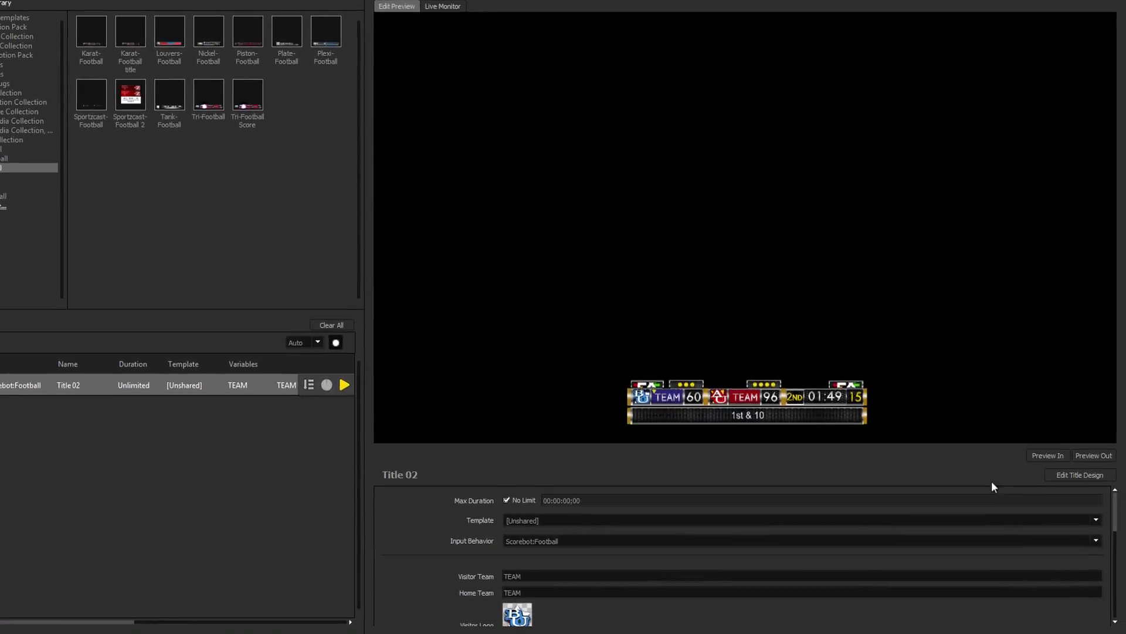
Choose a new Visitor Logo image, then enlarge the scorebug and move it left.
{"action": "left_click_drag", "start_coordinate": [1113, 467], "coordinate": [1116, 495]}
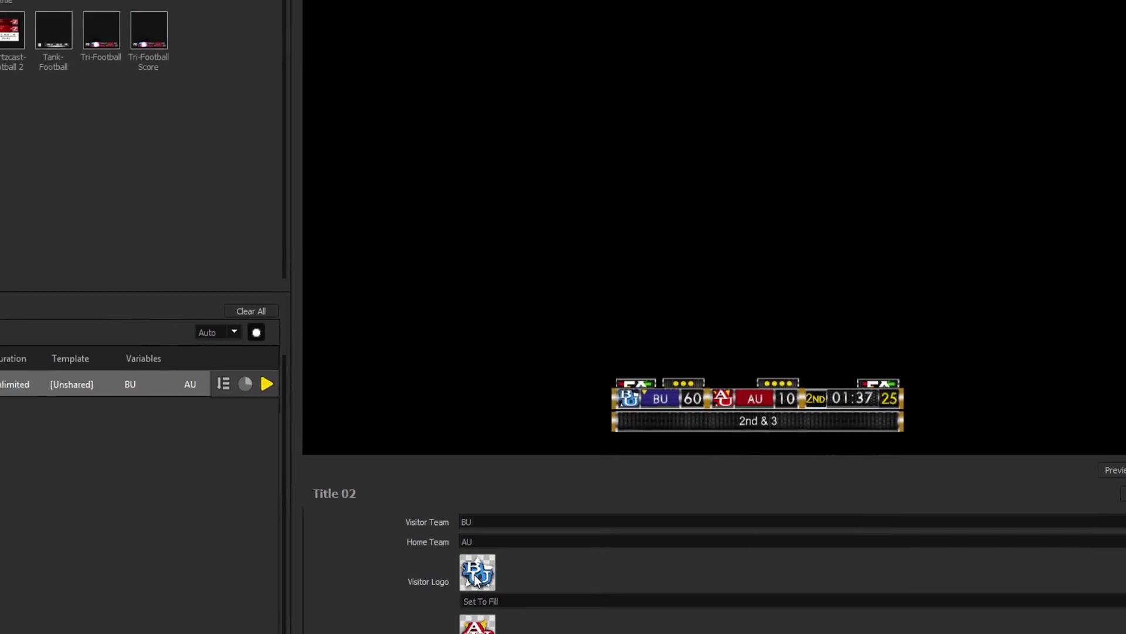
{"action": "left_click", "coordinate": [322, 509]}
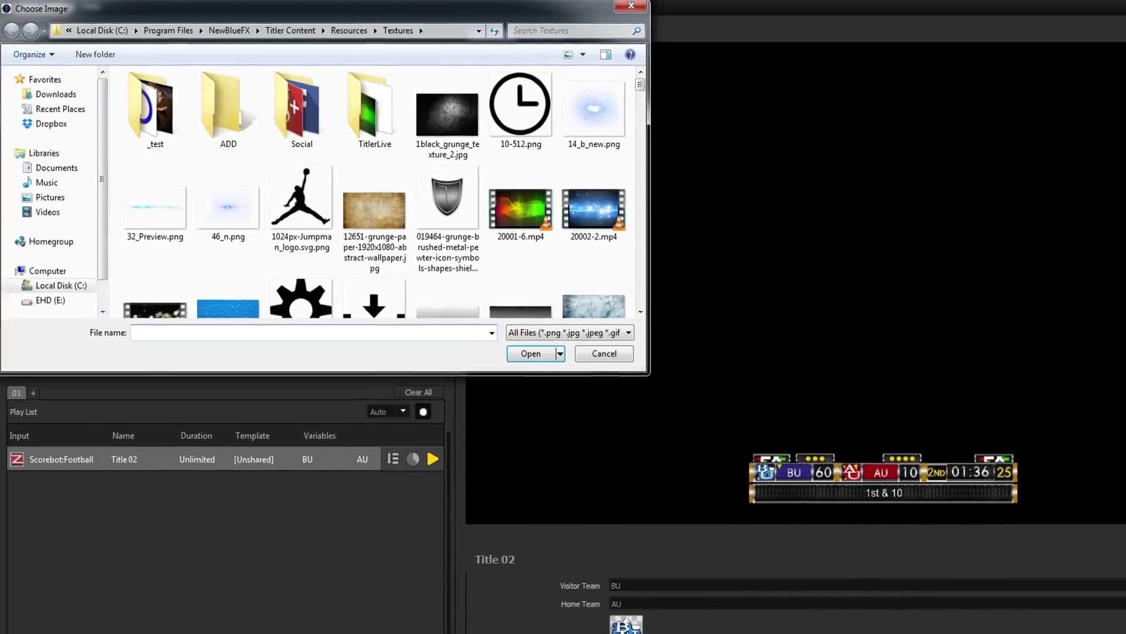
{"action": "left_click_drag", "start_coordinate": [640, 85], "coordinate": [623, 129]}
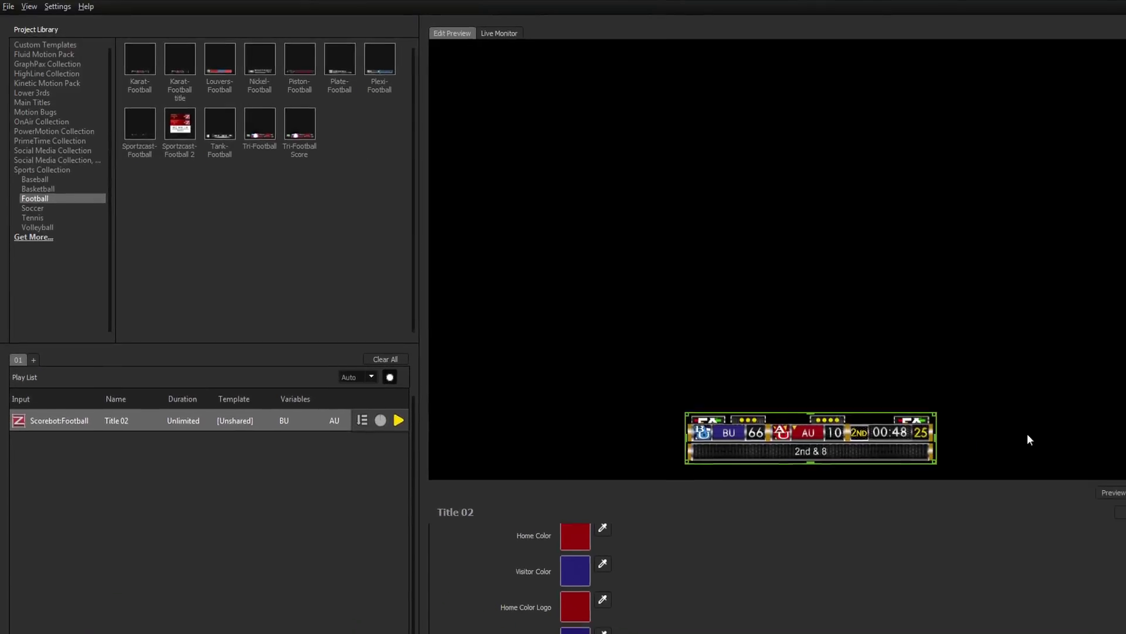
{"action": "left_click_drag", "start_coordinate": [905, 375], "coordinate": [875, 400]}
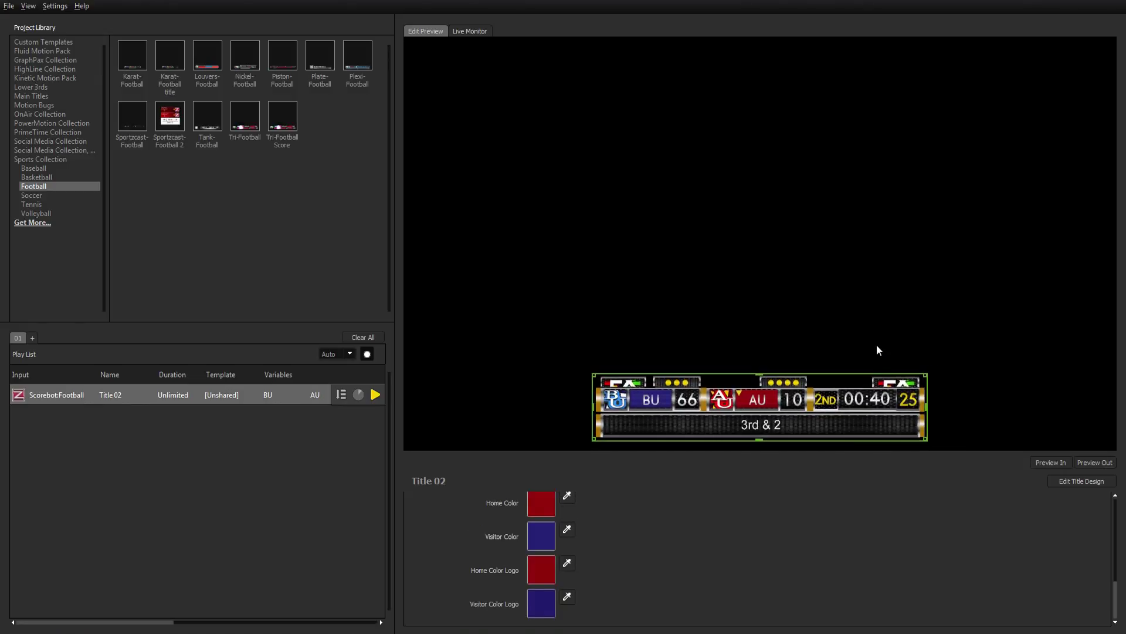